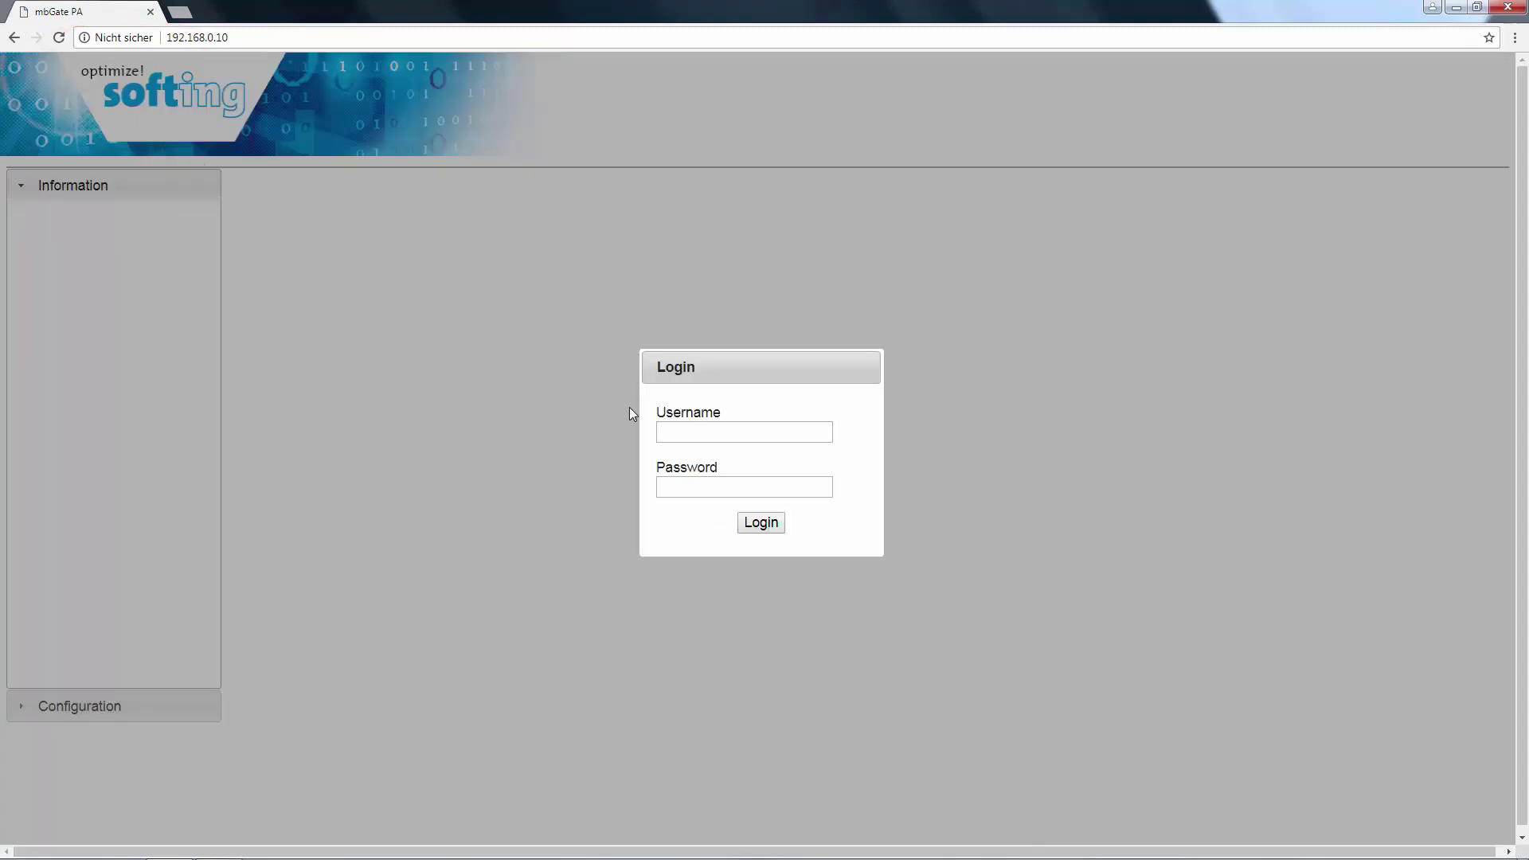
- Log in with the administrator credentials and open PROFIBUS Configuration, showing segments PA0–PA3
{"action": "left_click", "coordinate": [701, 431]}
{"action": "type", "text": "administrator"}
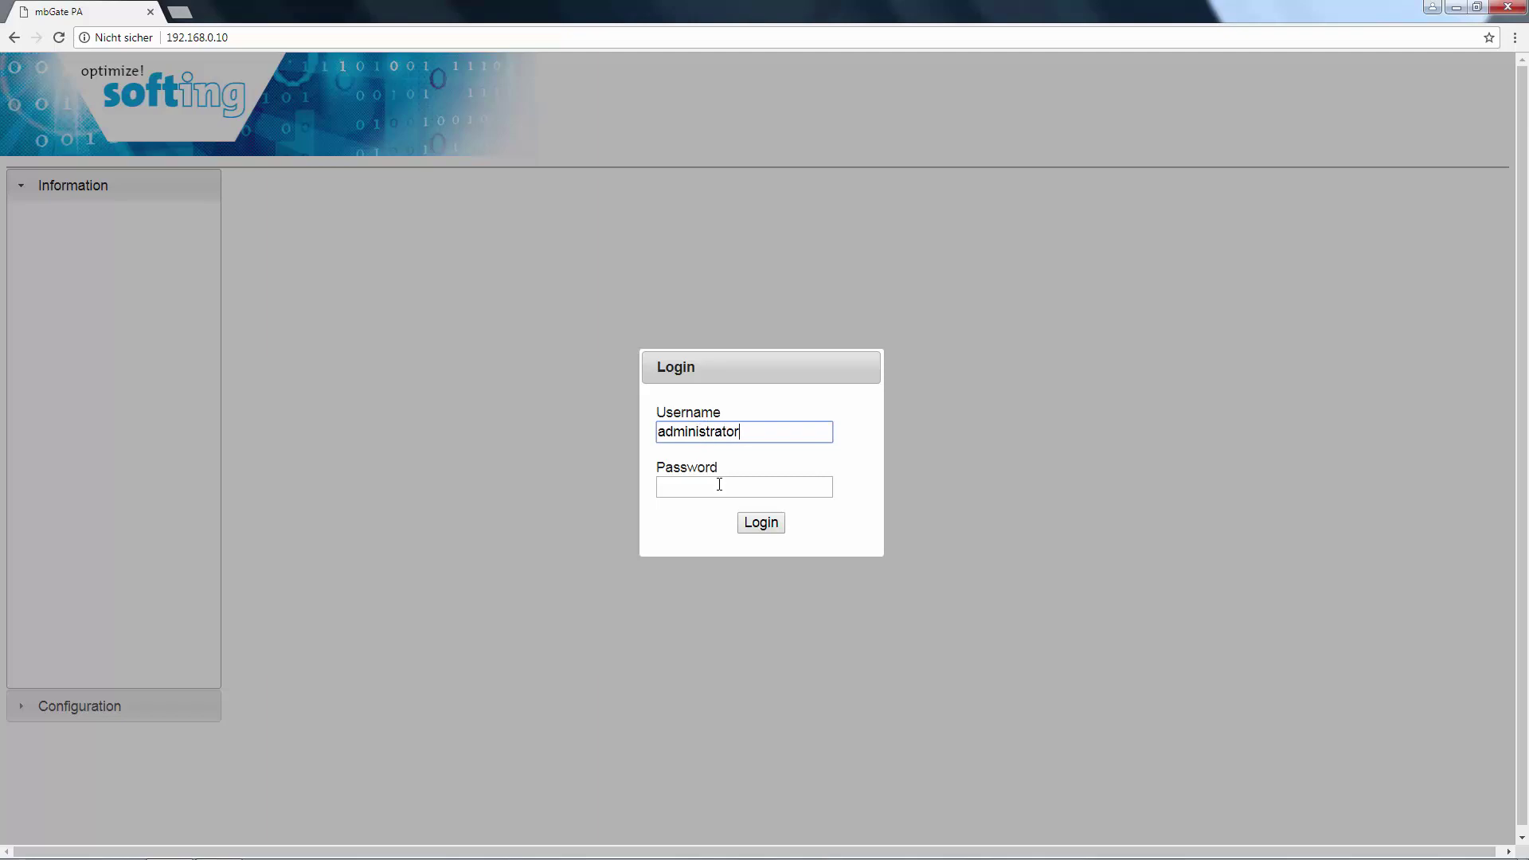
{"action": "left_click", "coordinate": [719, 486]}
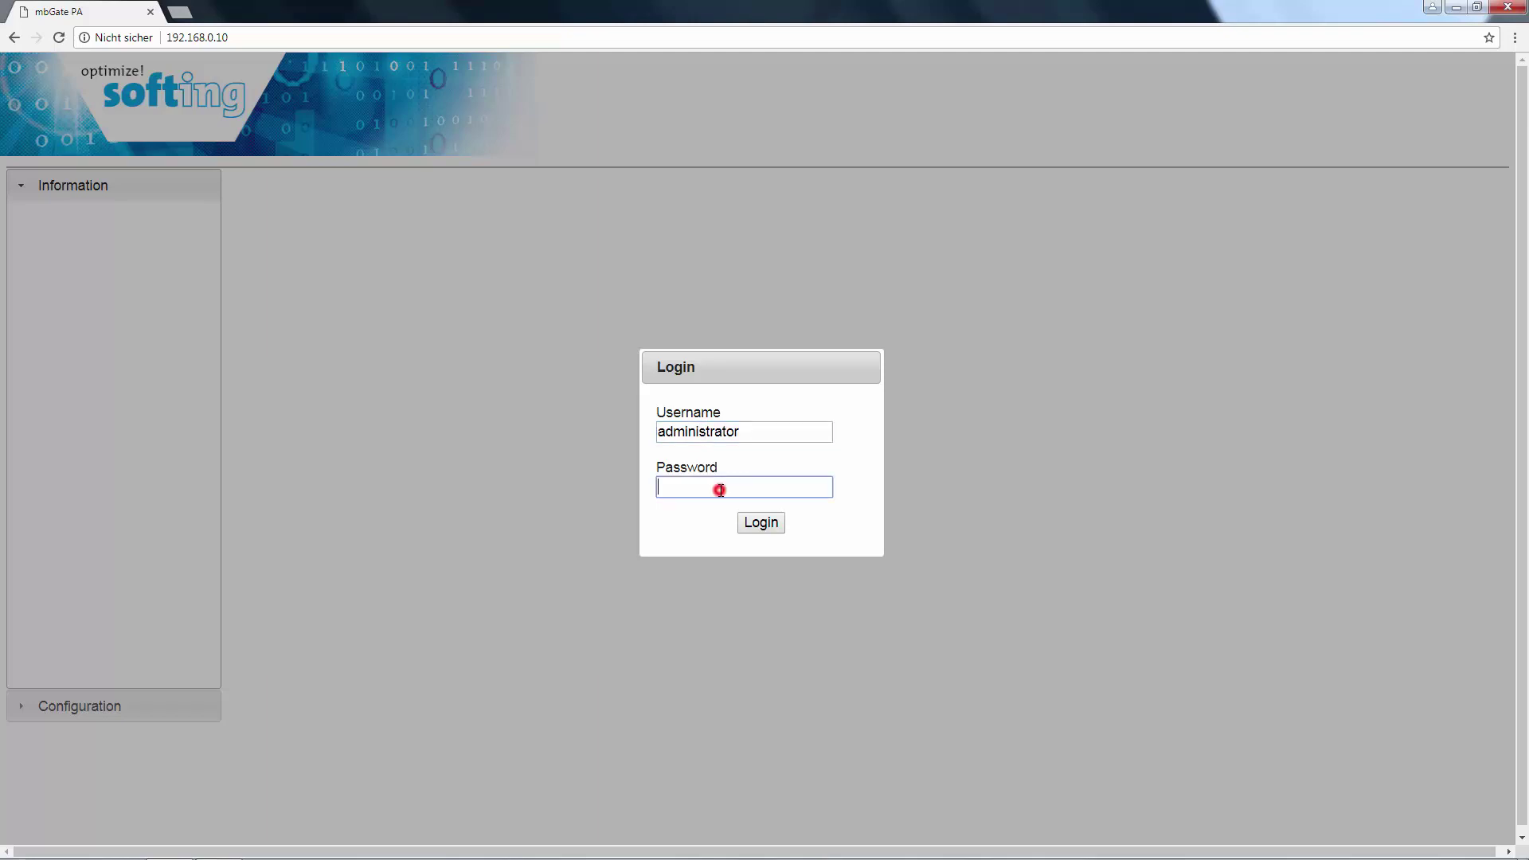
{"action": "type", "text": "ad"}
{"action": "left_click", "coordinate": [756, 522]}
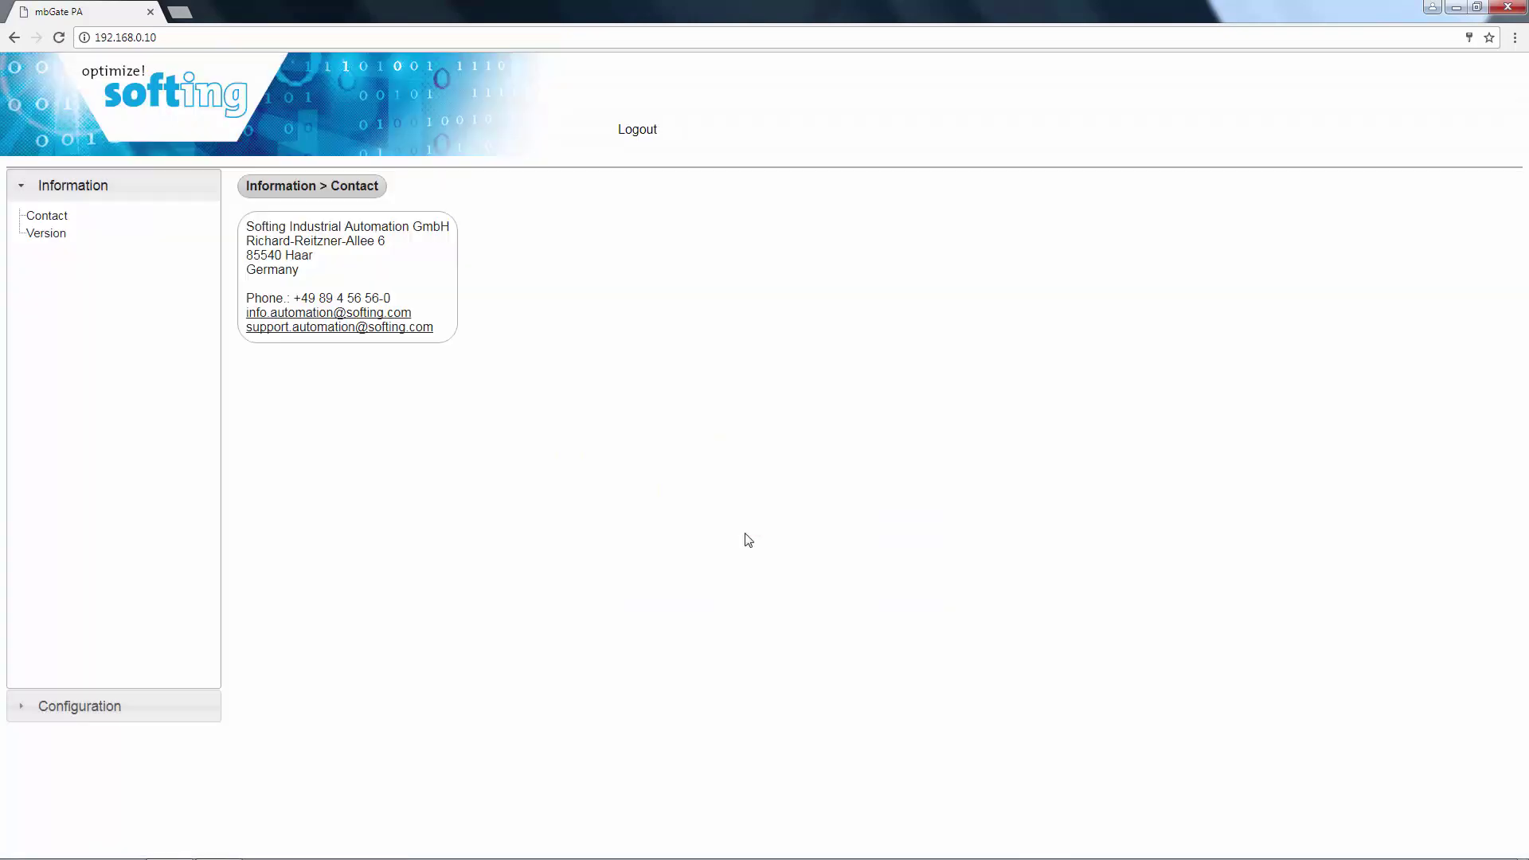
{"action": "left_click", "coordinate": [152, 706]}
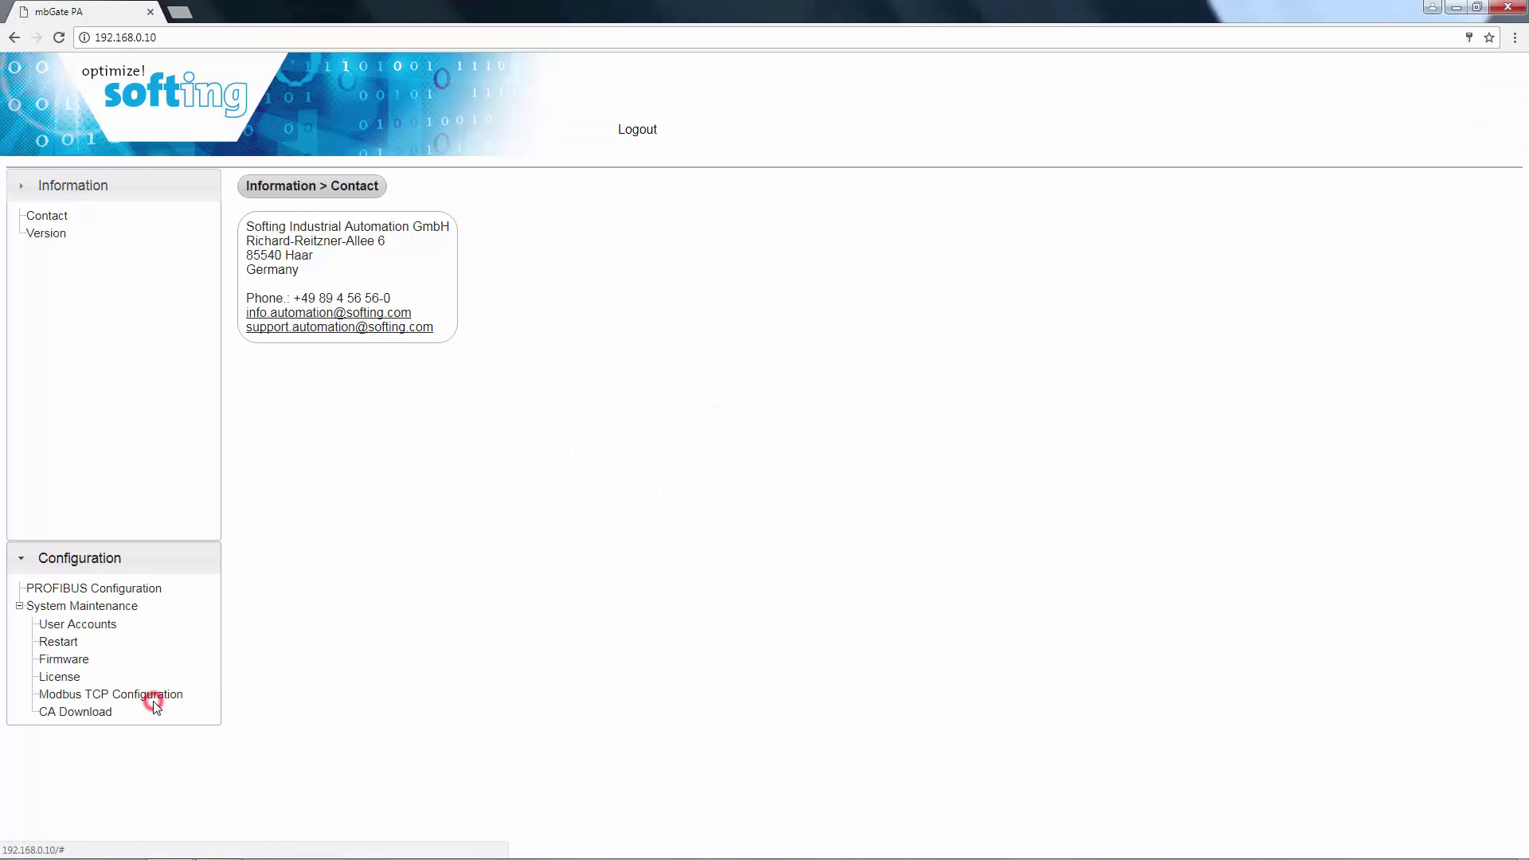
{"action": "left_click", "coordinate": [107, 248]}
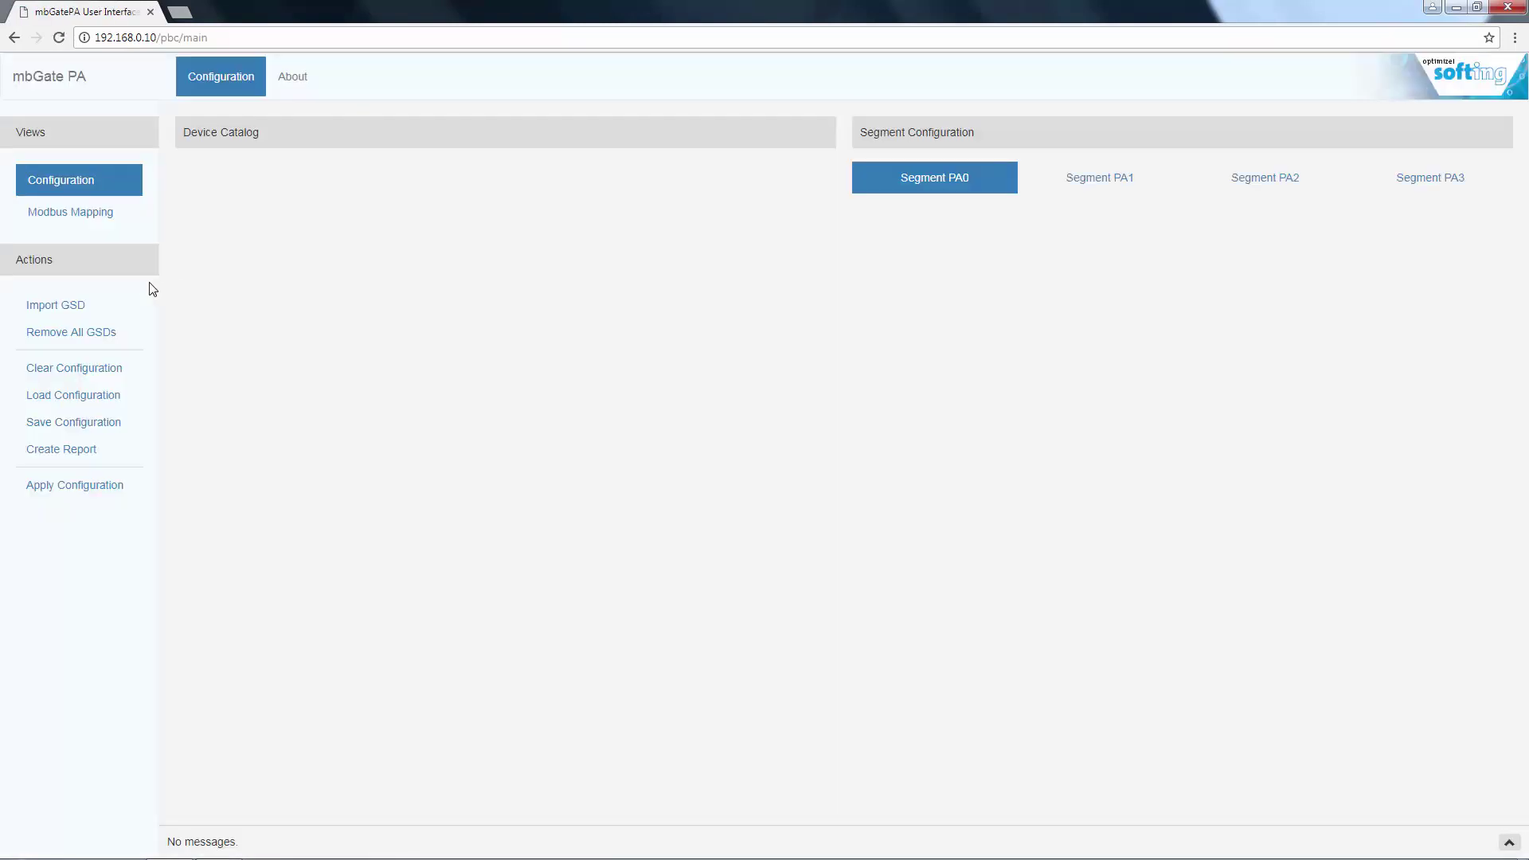
- Import the SF010C5E and soft0e84 GSD files from Downloads > Softing GSDS
{"action": "left_click", "coordinate": [64, 307]}
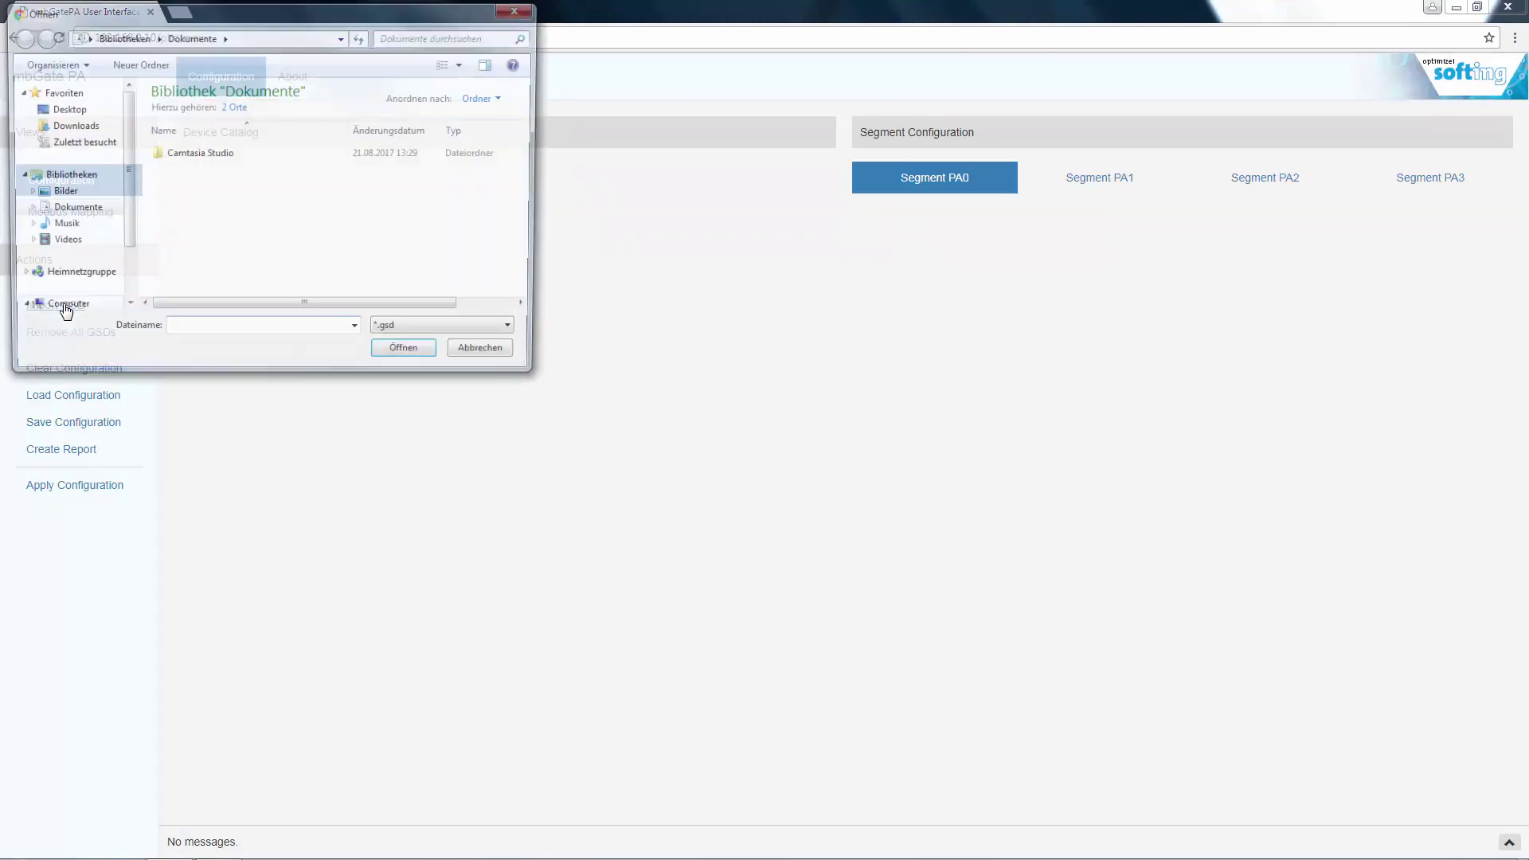
{"action": "left_click", "coordinate": [70, 125]}
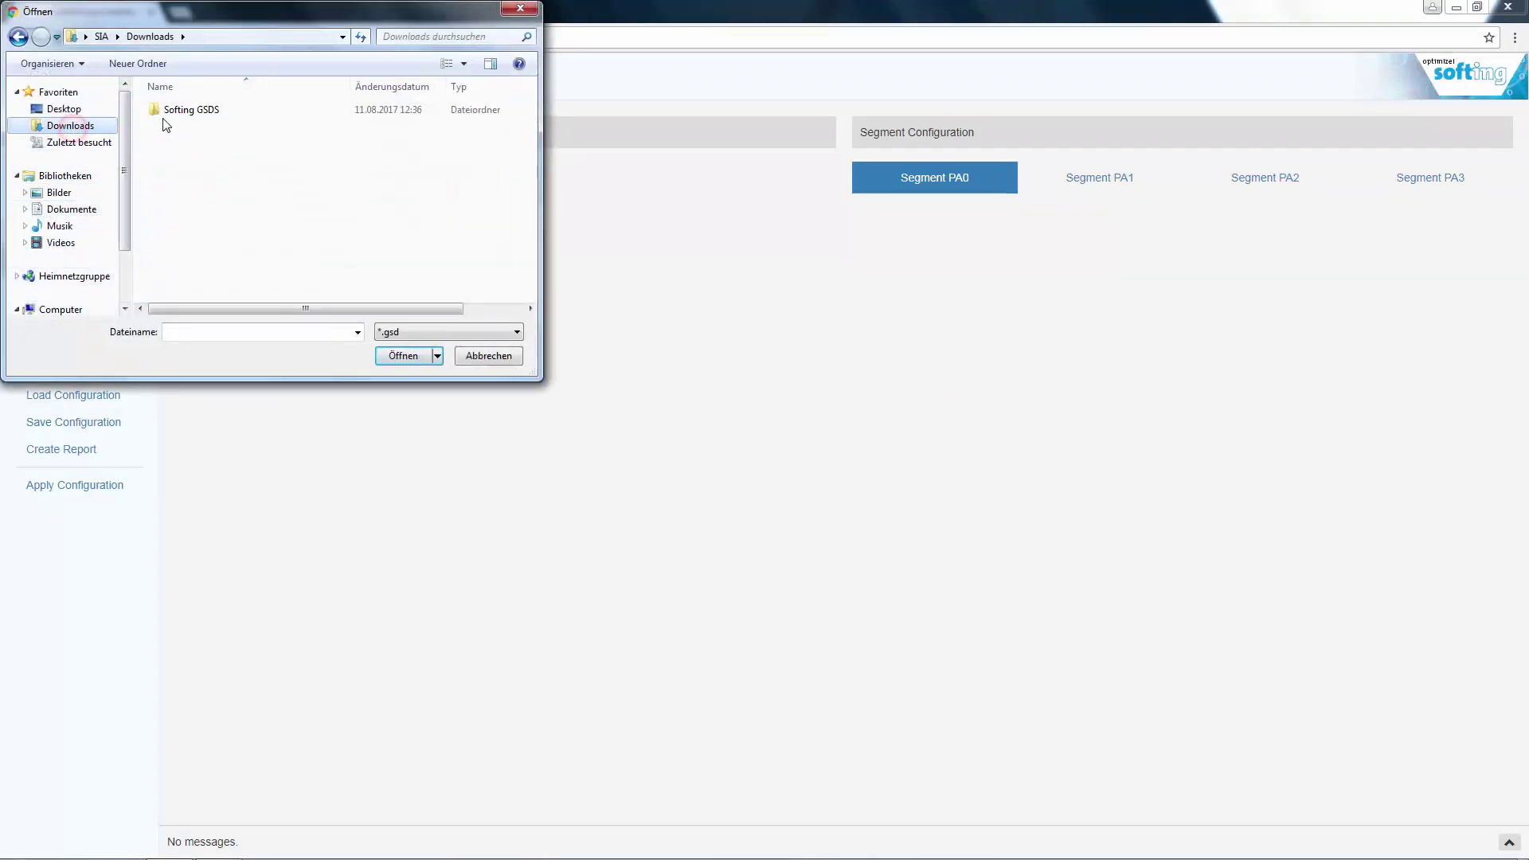
{"action": "left_click", "coordinate": [168, 110]}
{"action": "double_click", "coordinate": [168, 109]}
{"action": "left_click", "coordinate": [199, 131]}
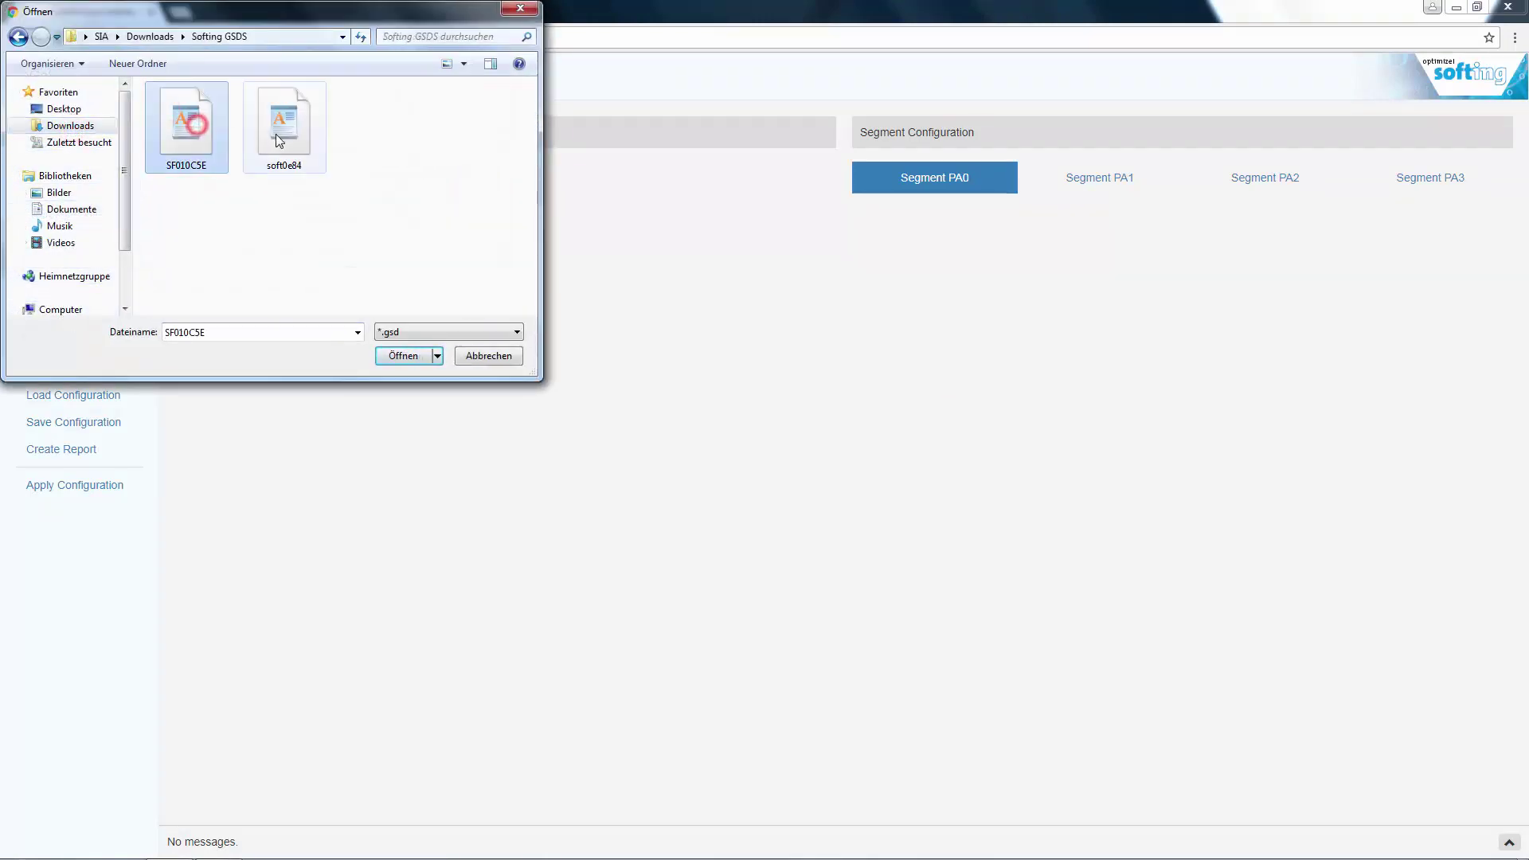
{"action": "left_click", "coordinate": [284, 123], "text": "ctrl"}
{"action": "left_click", "coordinate": [402, 355]}
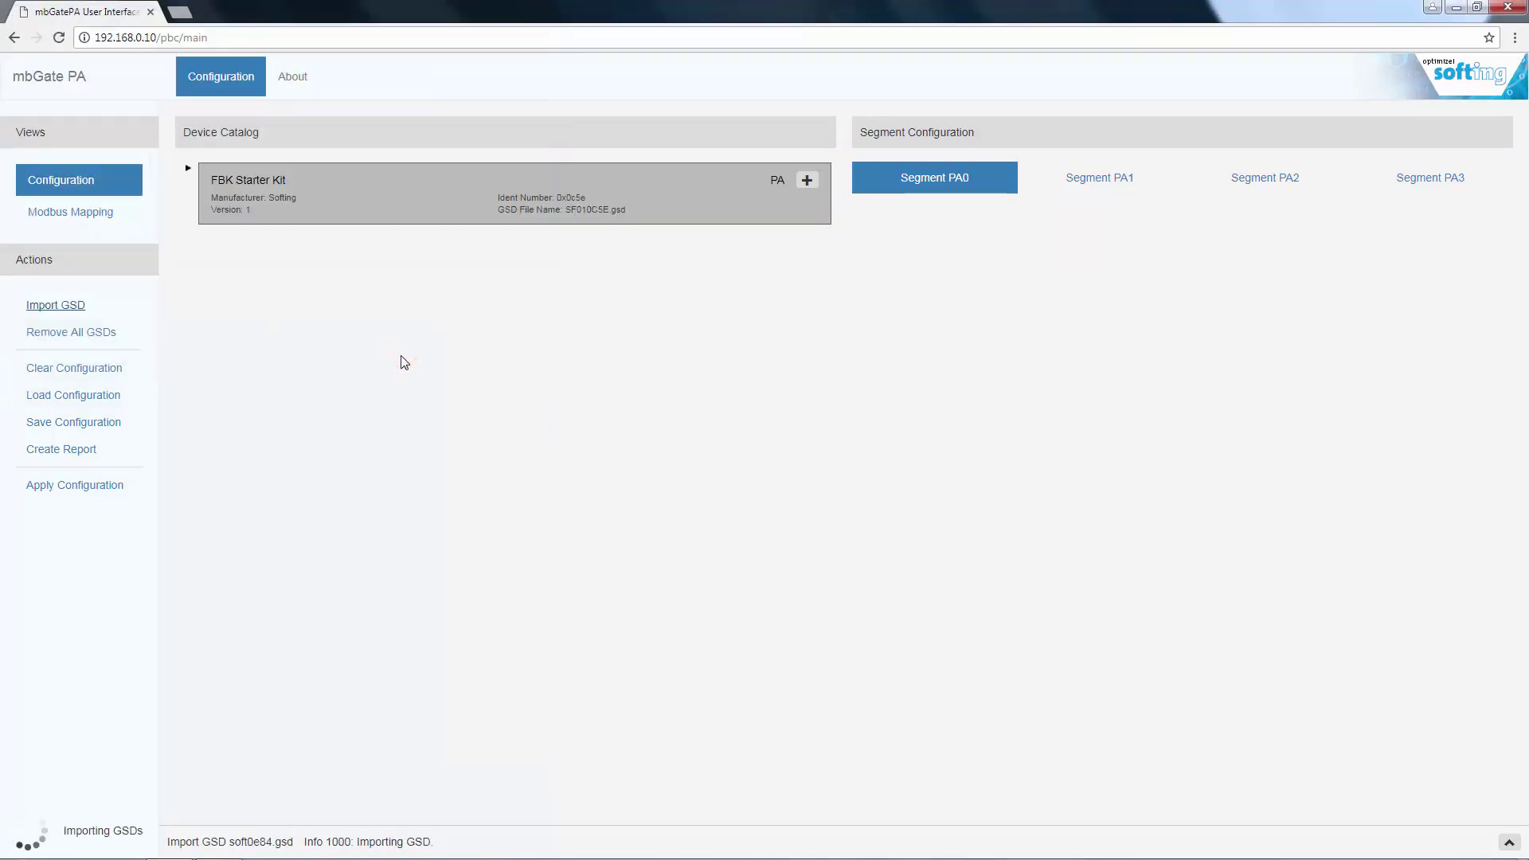
- Expand FBK Starter Kit in the device catalog to review its modules
{"action": "left_click", "coordinate": [189, 170]}
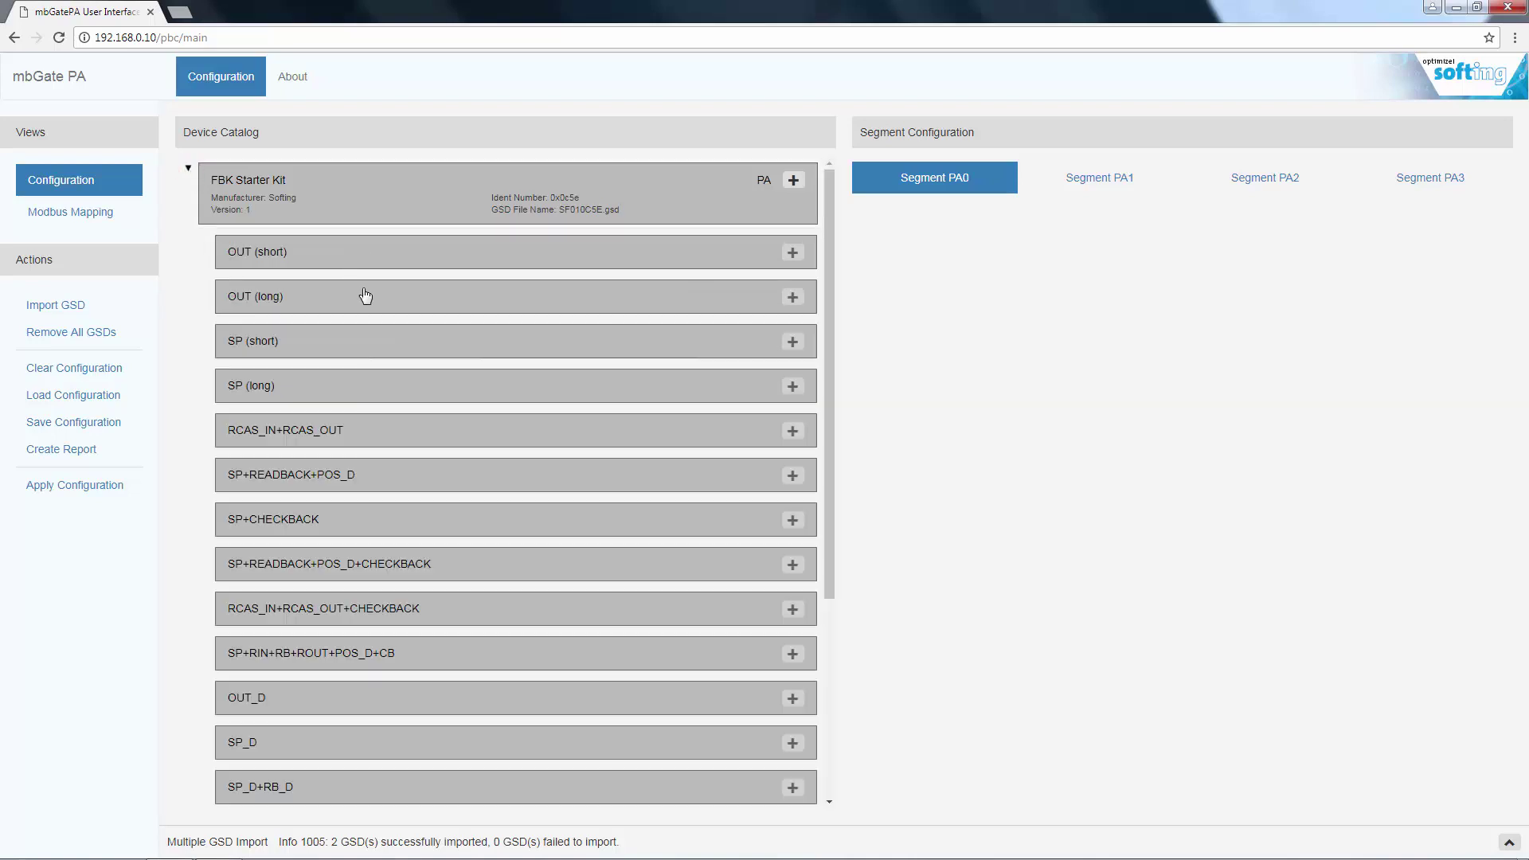
{"action": "scroll", "coordinate": [480, 350], "scroll_direction": "down", "scroll_amount": 1}
{"action": "scroll", "coordinate": [480, 350], "scroll_direction": "down", "scroll_amount": 3}
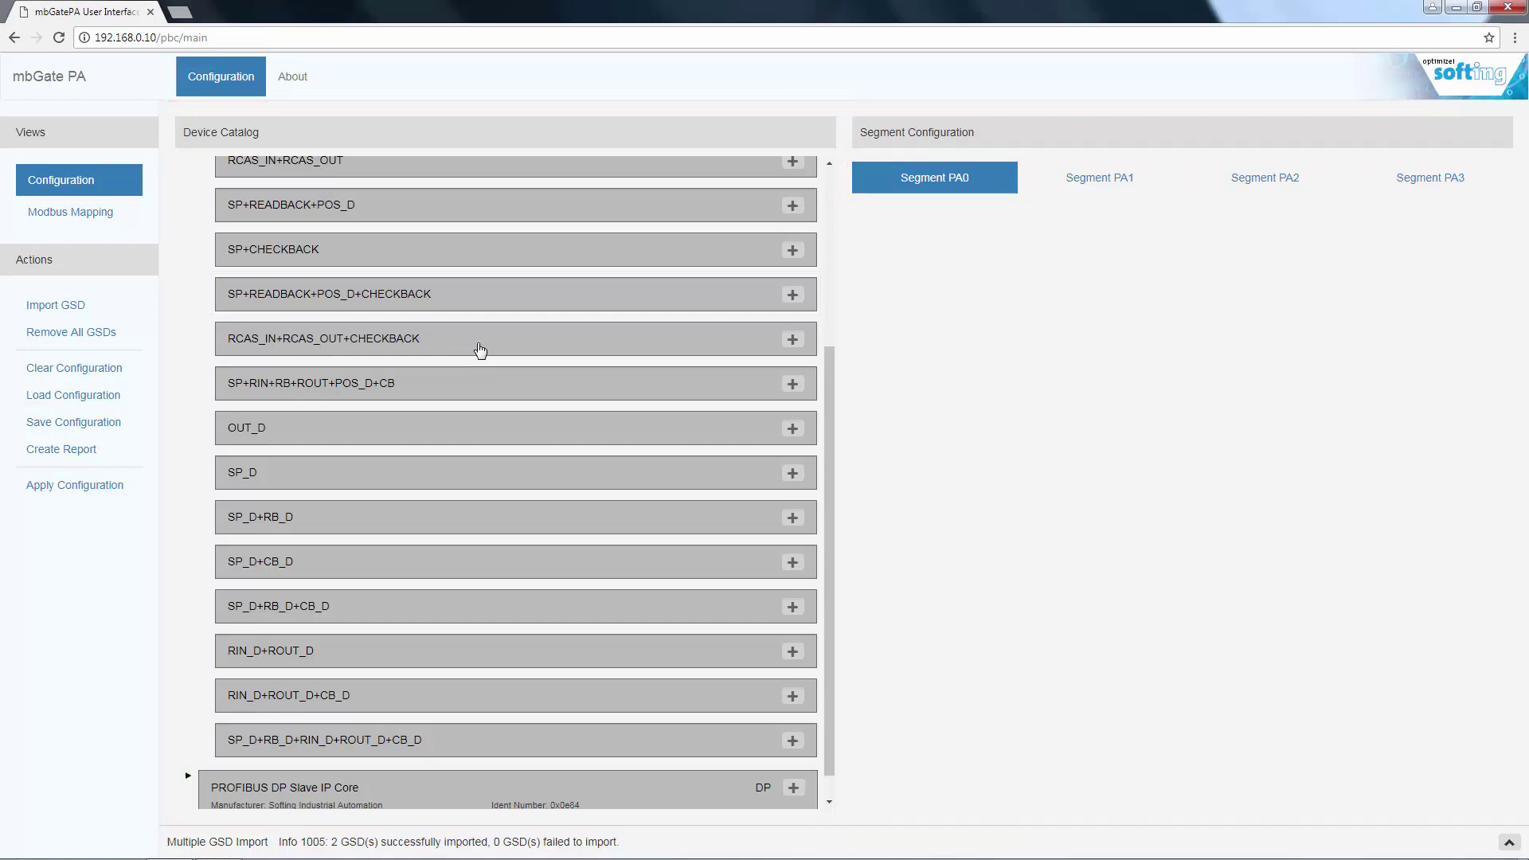
{"action": "scroll", "coordinate": [480, 350], "scroll_direction": "down", "scroll_amount": 1}
{"action": "scroll", "coordinate": [480, 351], "scroll_direction": "up", "scroll_amount": 5}
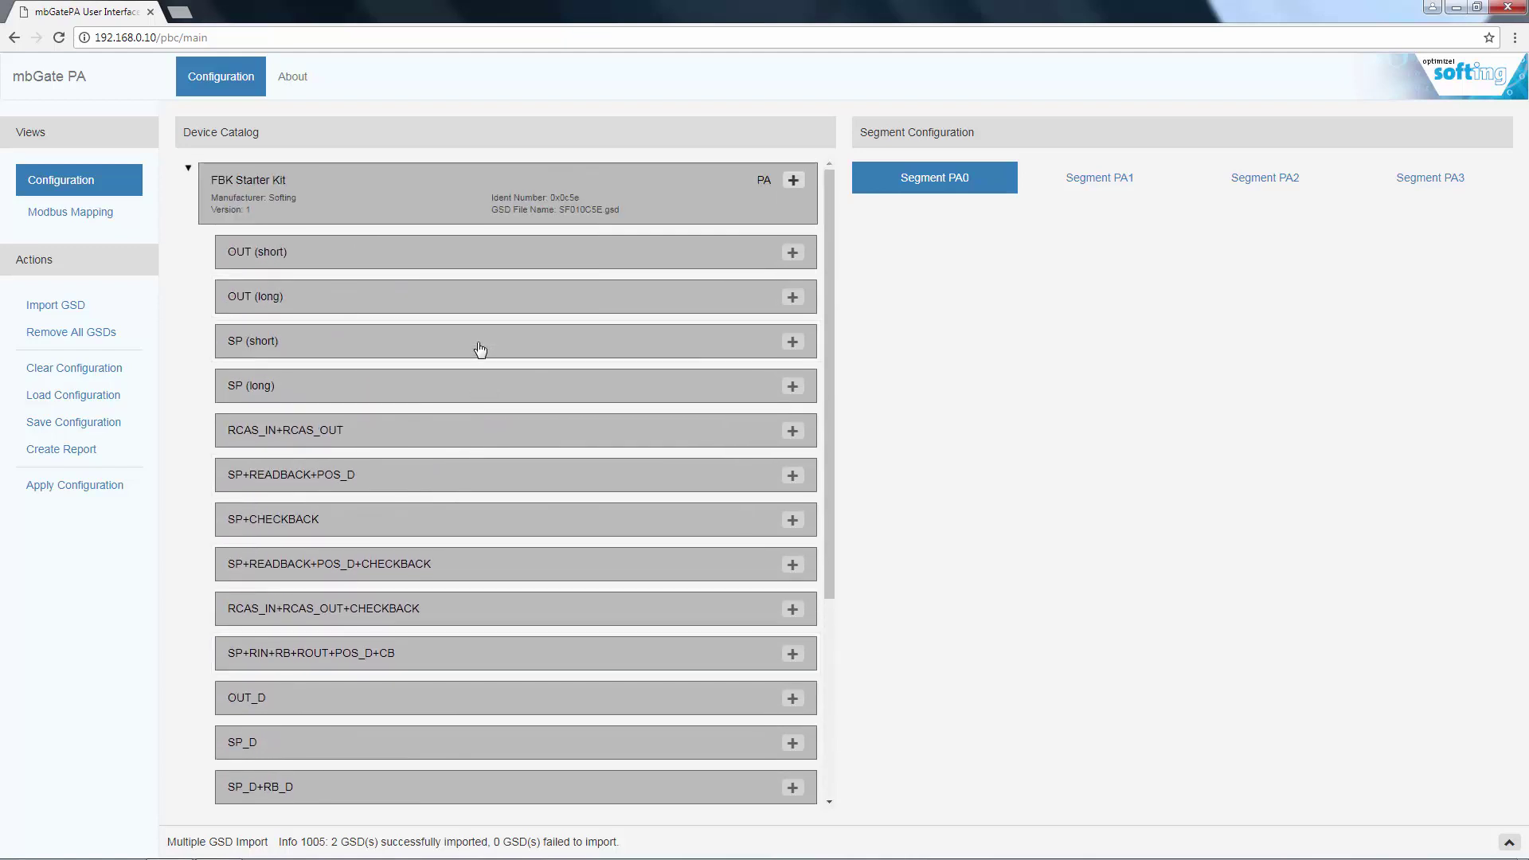
- Add FBK Starter Kit to segment PA1 at address 2 and assign RCAS_IN+RCAS_OUT to Analog Output 1
{"action": "left_click", "coordinate": [1084, 183]}
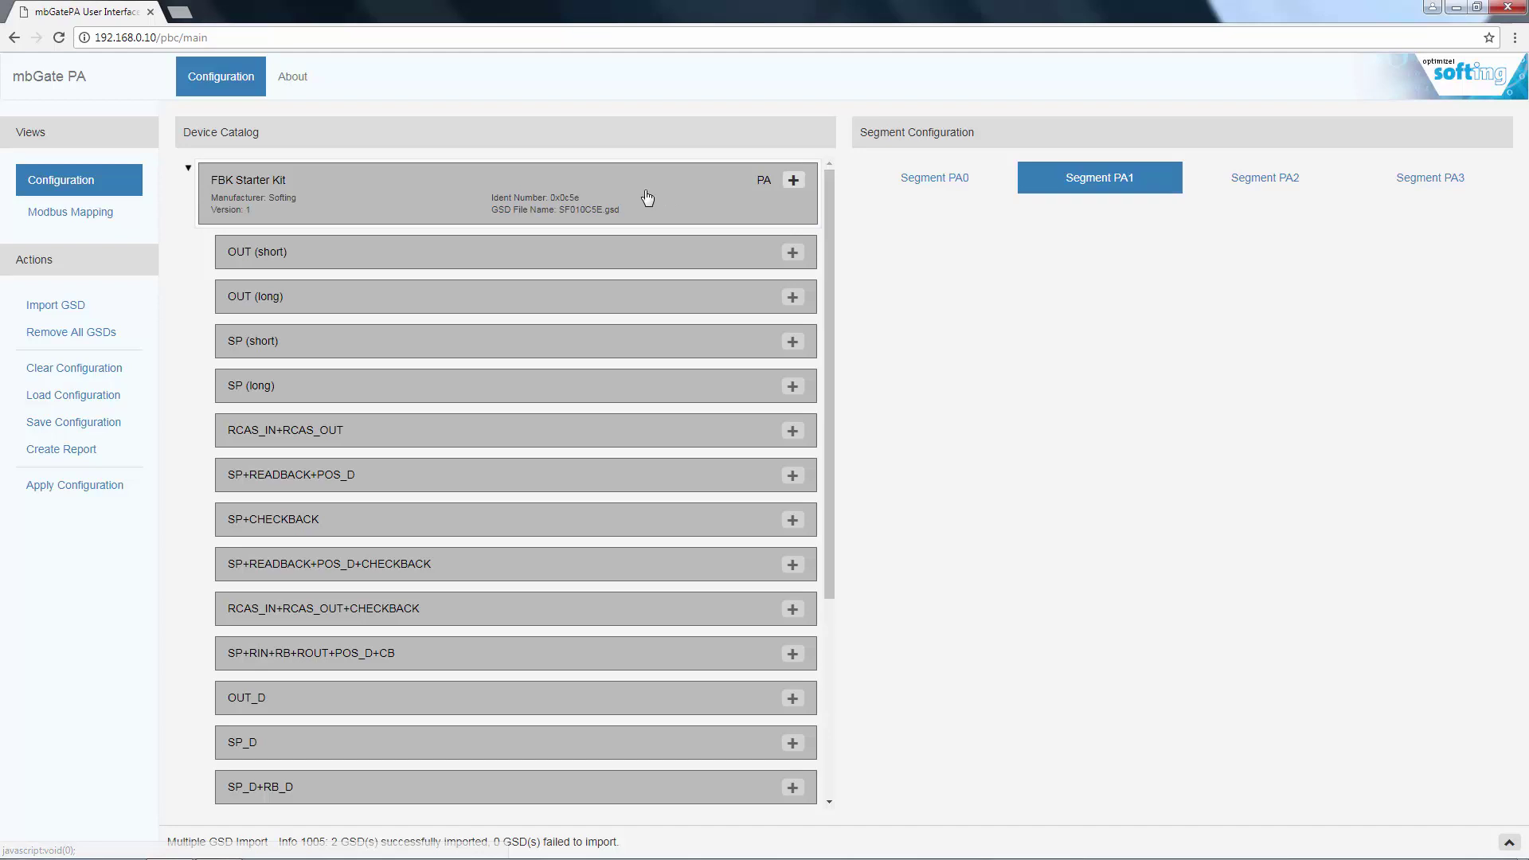
{"action": "left_click_drag", "start_coordinate": [647, 197], "coordinate": [1091, 290]}
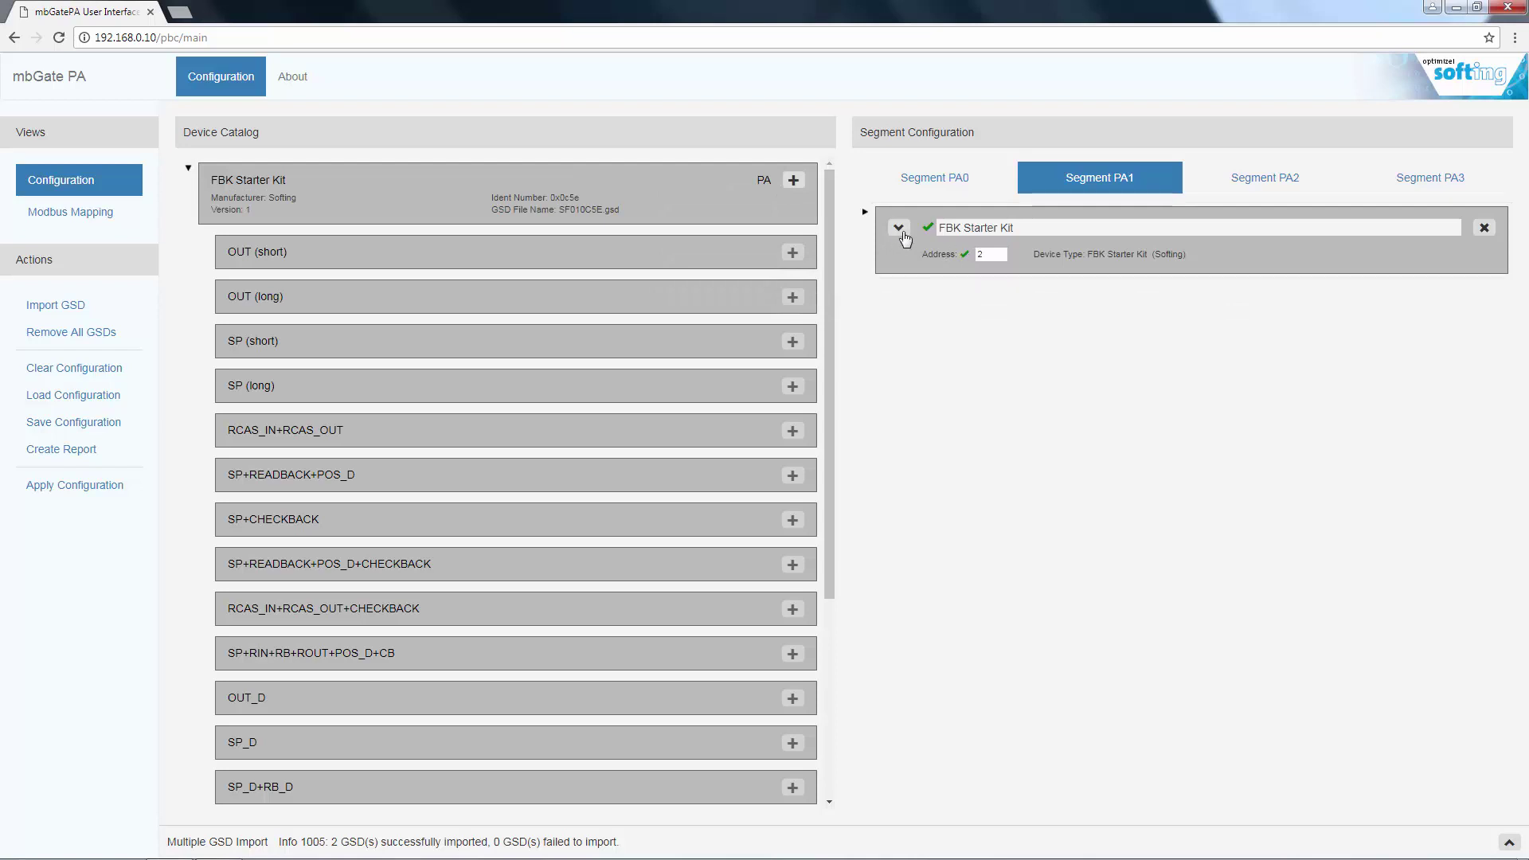
{"action": "left_click", "coordinate": [865, 212]}
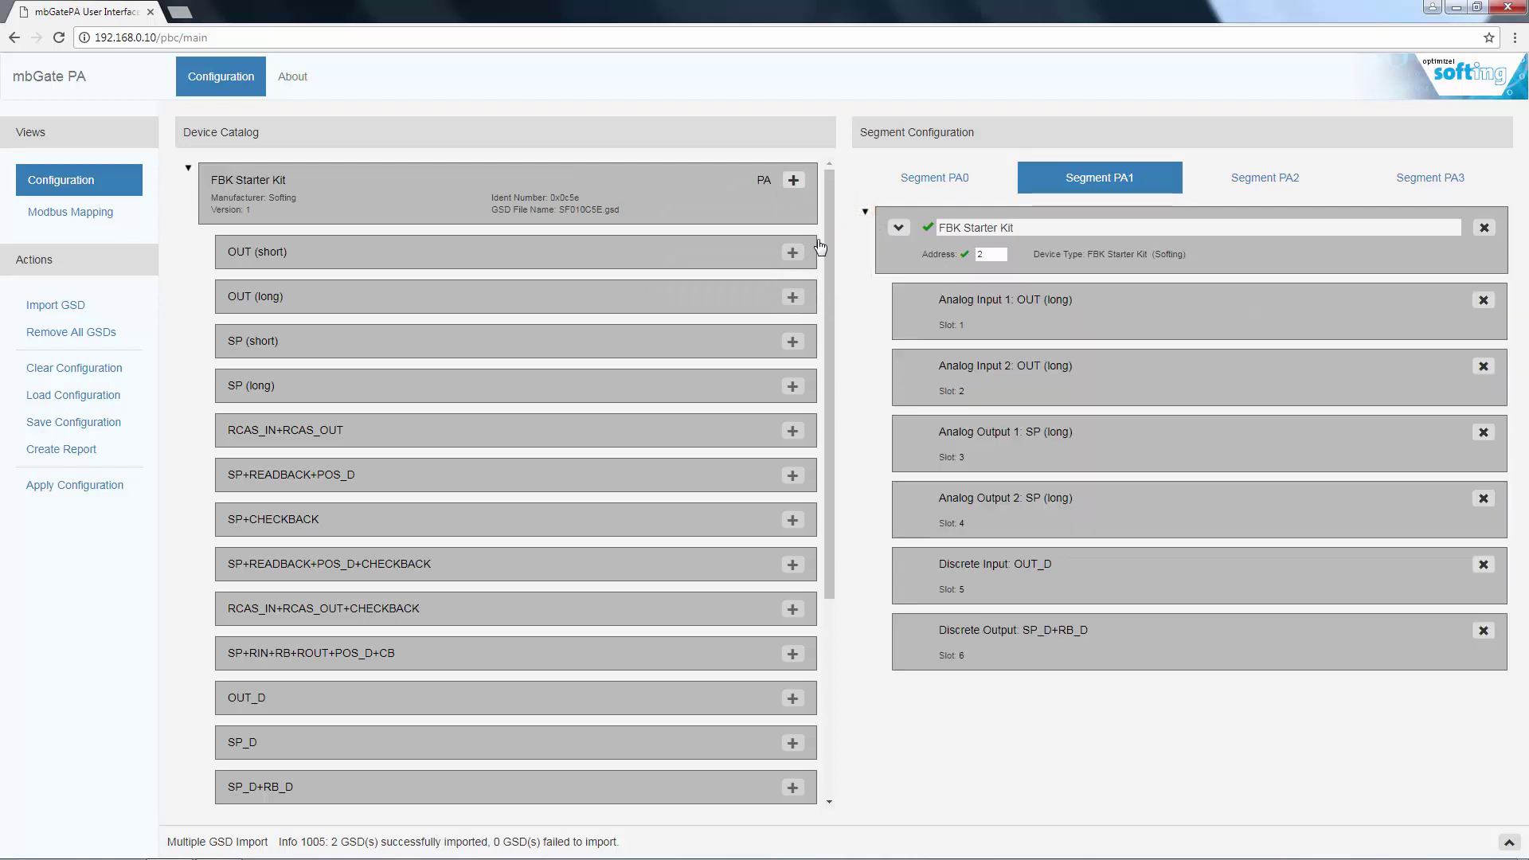
{"action": "left_click_drag", "start_coordinate": [570, 431], "coordinate": [1130, 438]}
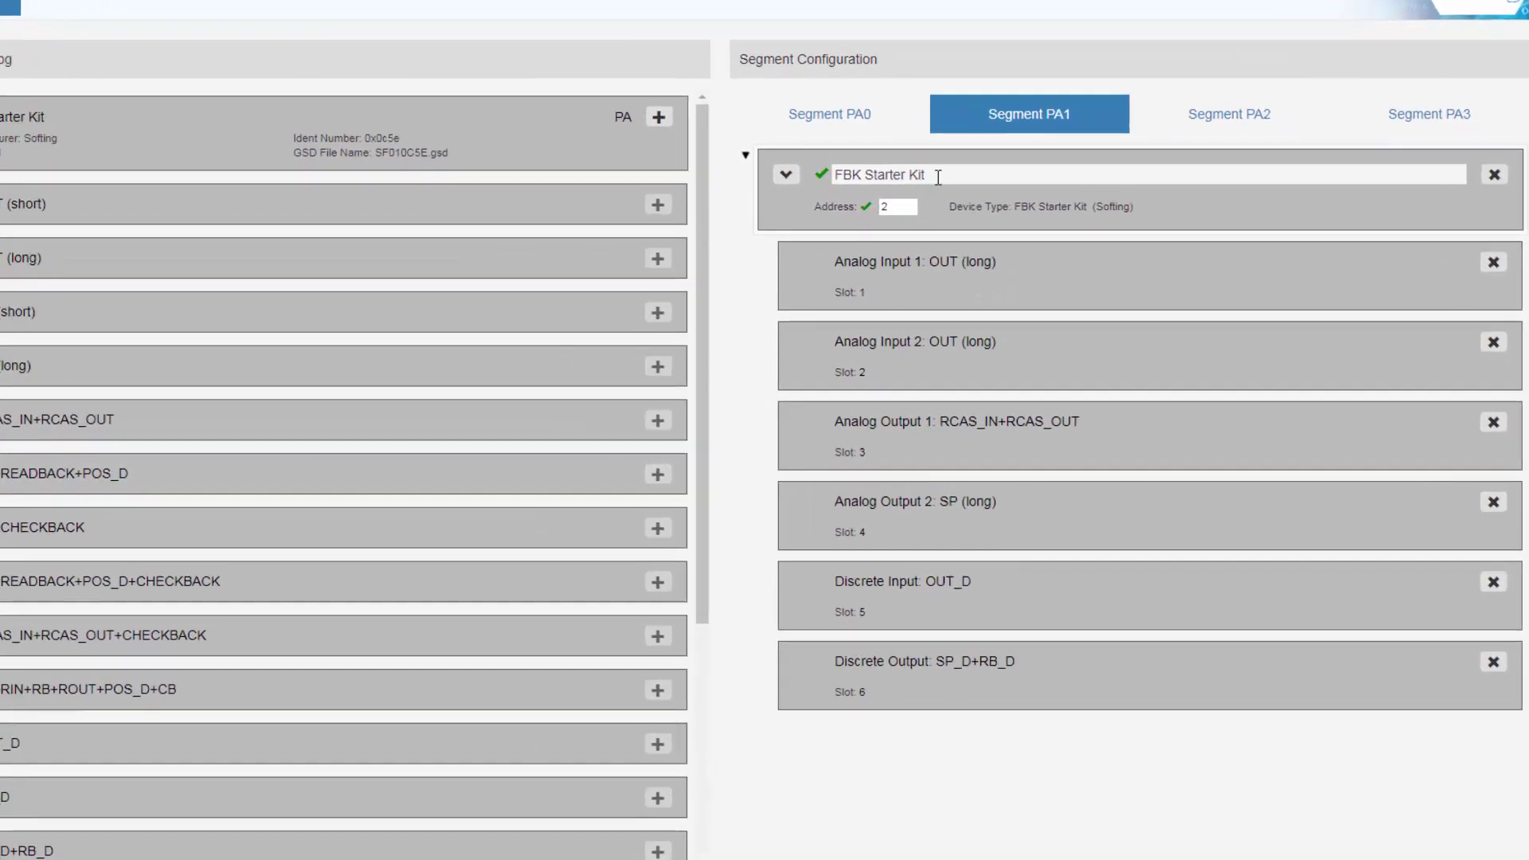
- Rename the PA1 device to PK-24-T at address 35, leaving Condensed Status Enabled
{"action": "left_click_drag", "start_coordinate": [1019, 228], "coordinate": [948, 227]}
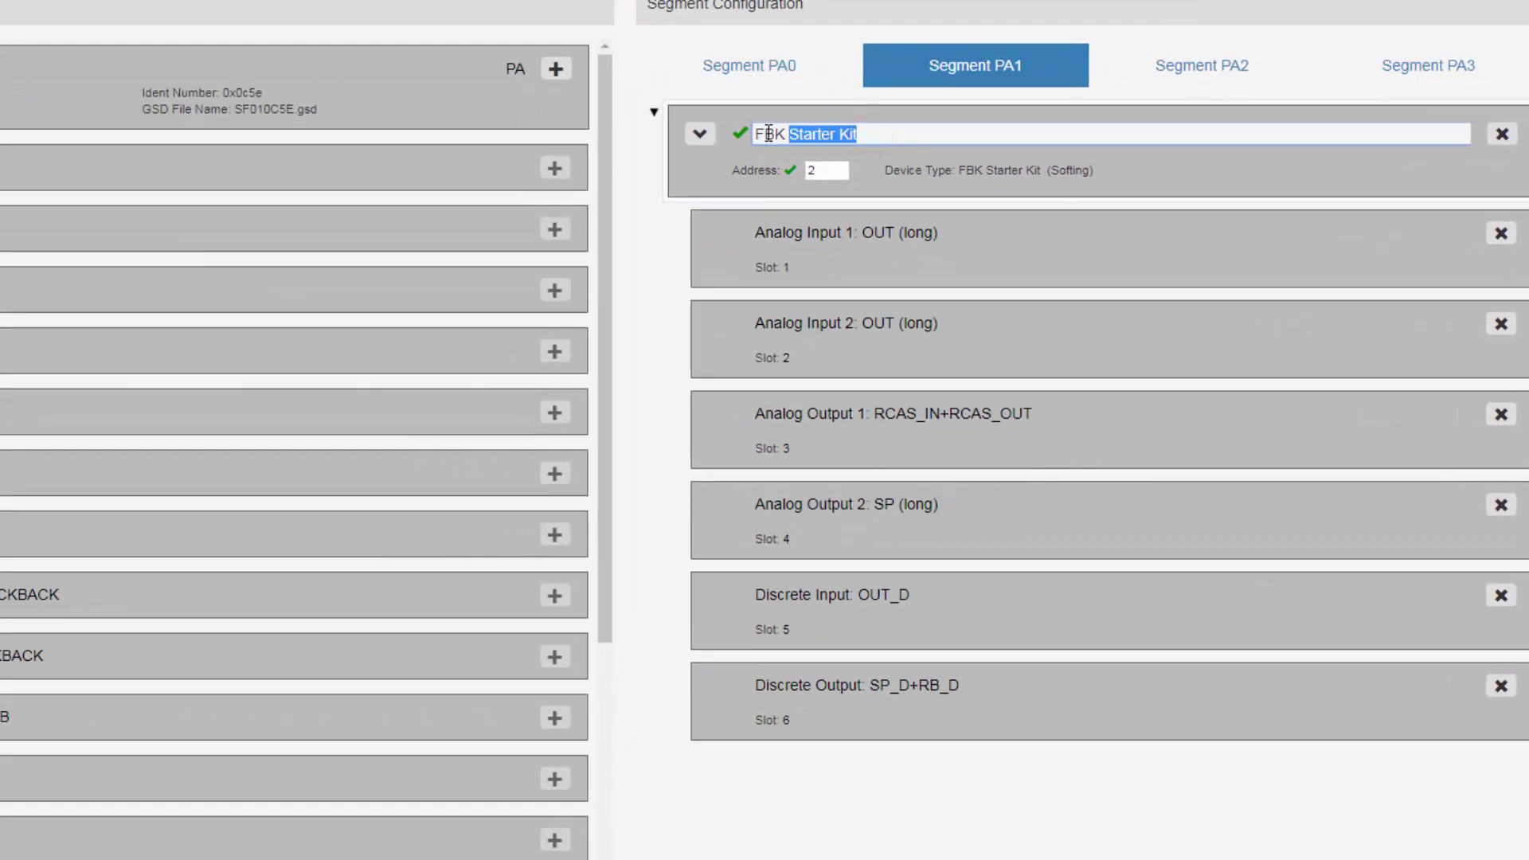
{"action": "left_click_drag", "start_coordinate": [768, 134], "coordinate": [753, 137]}
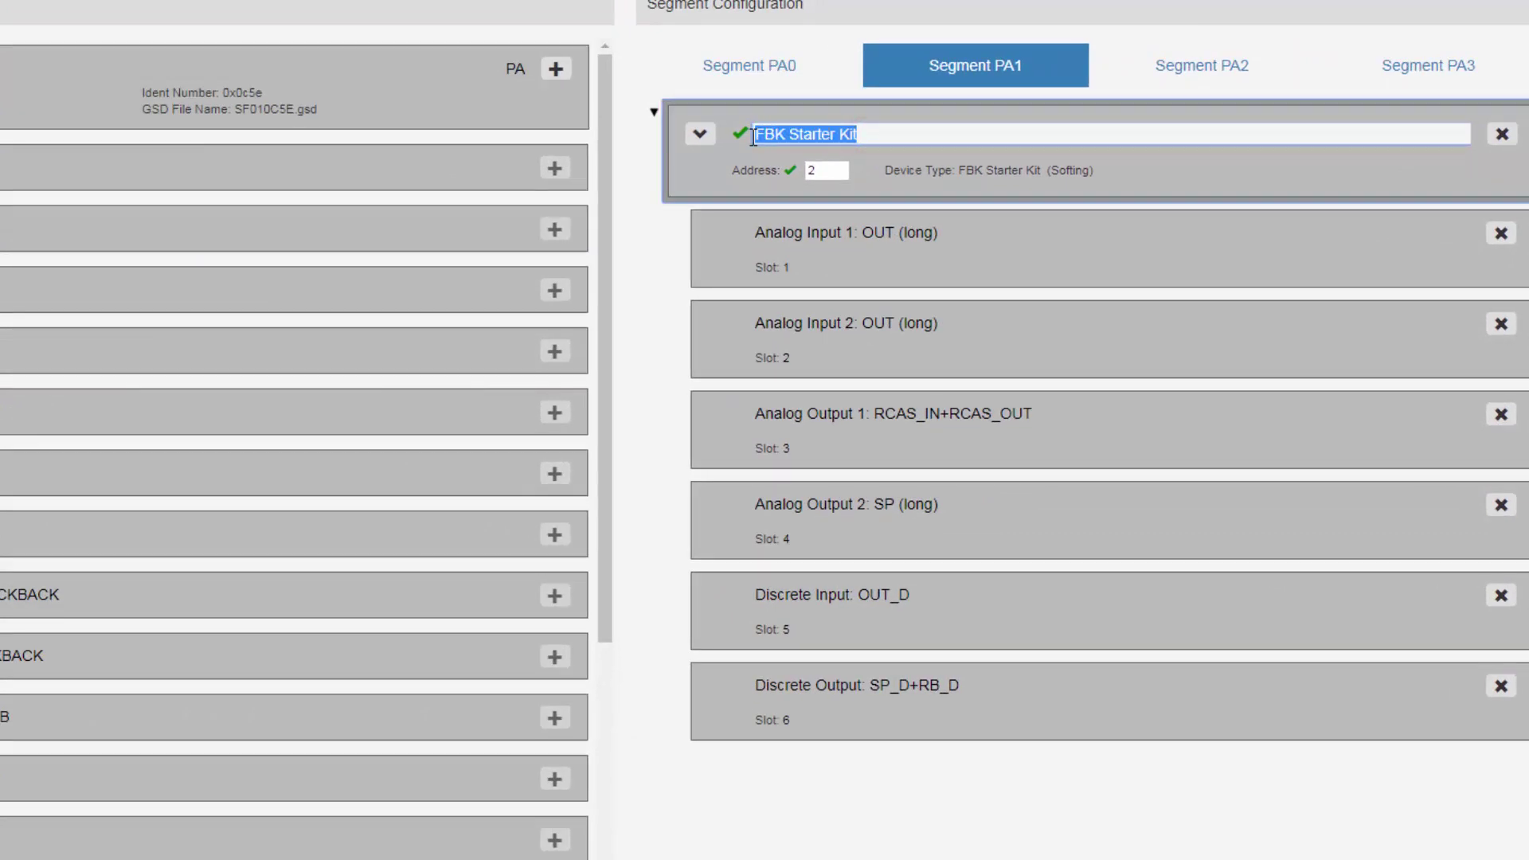
{"action": "type", "text": "PK-24-T"}
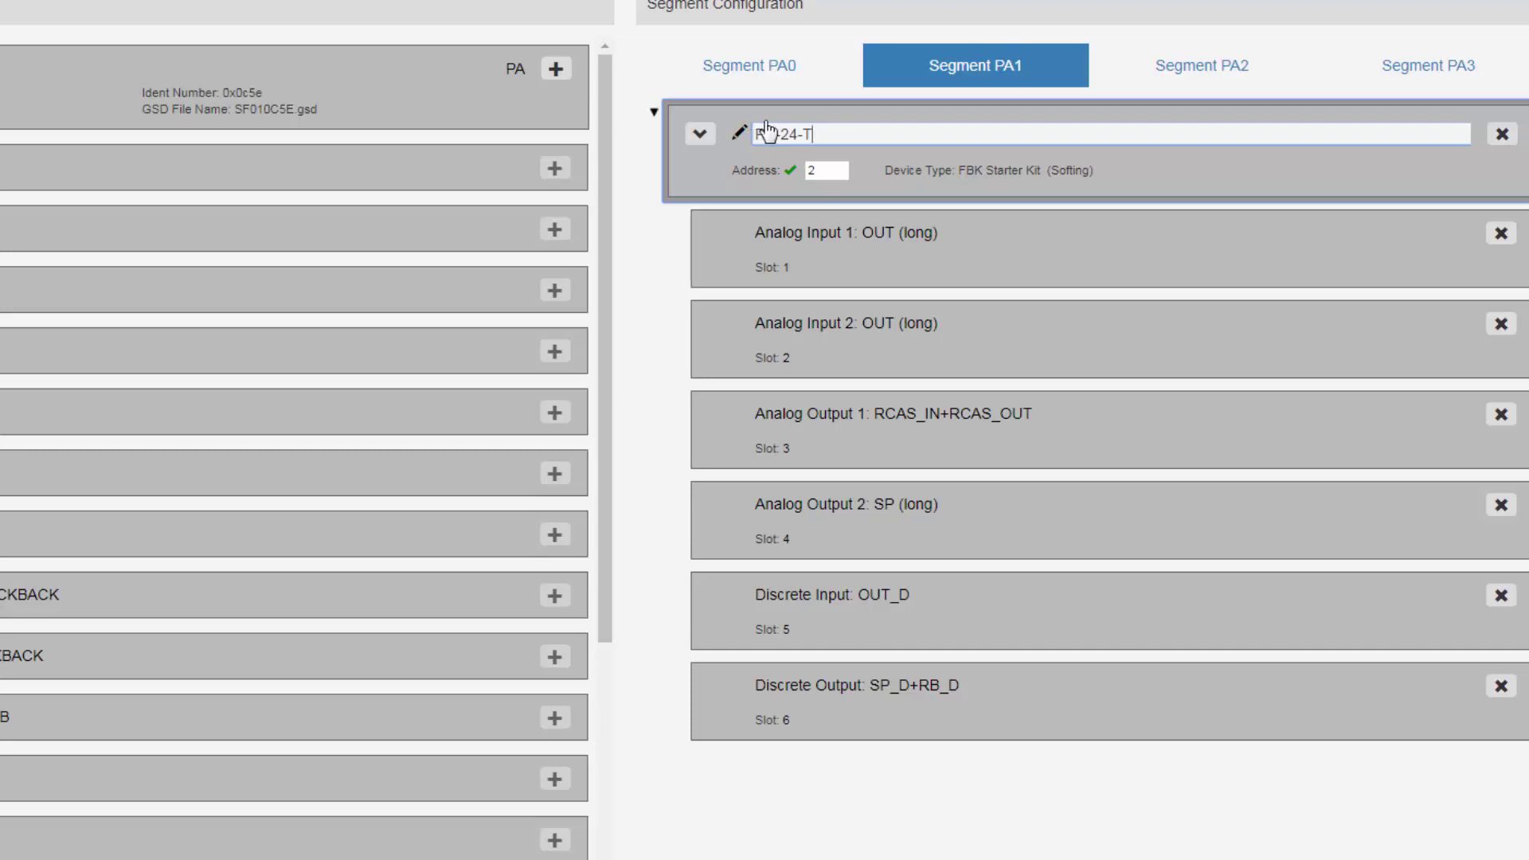
{"action": "left_click", "coordinate": [820, 170]}
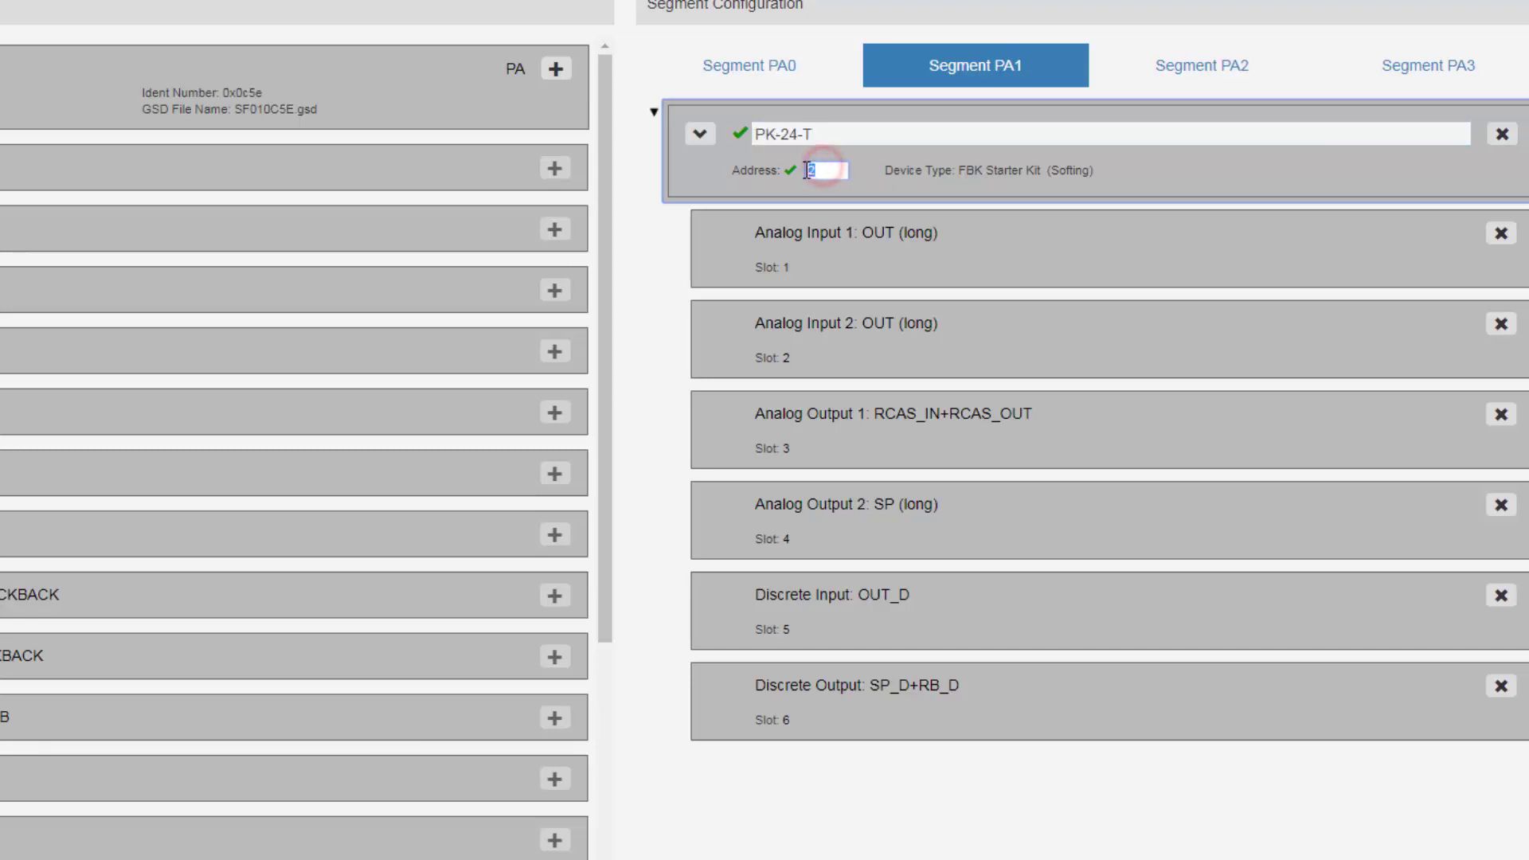
{"action": "type", "text": "35"}
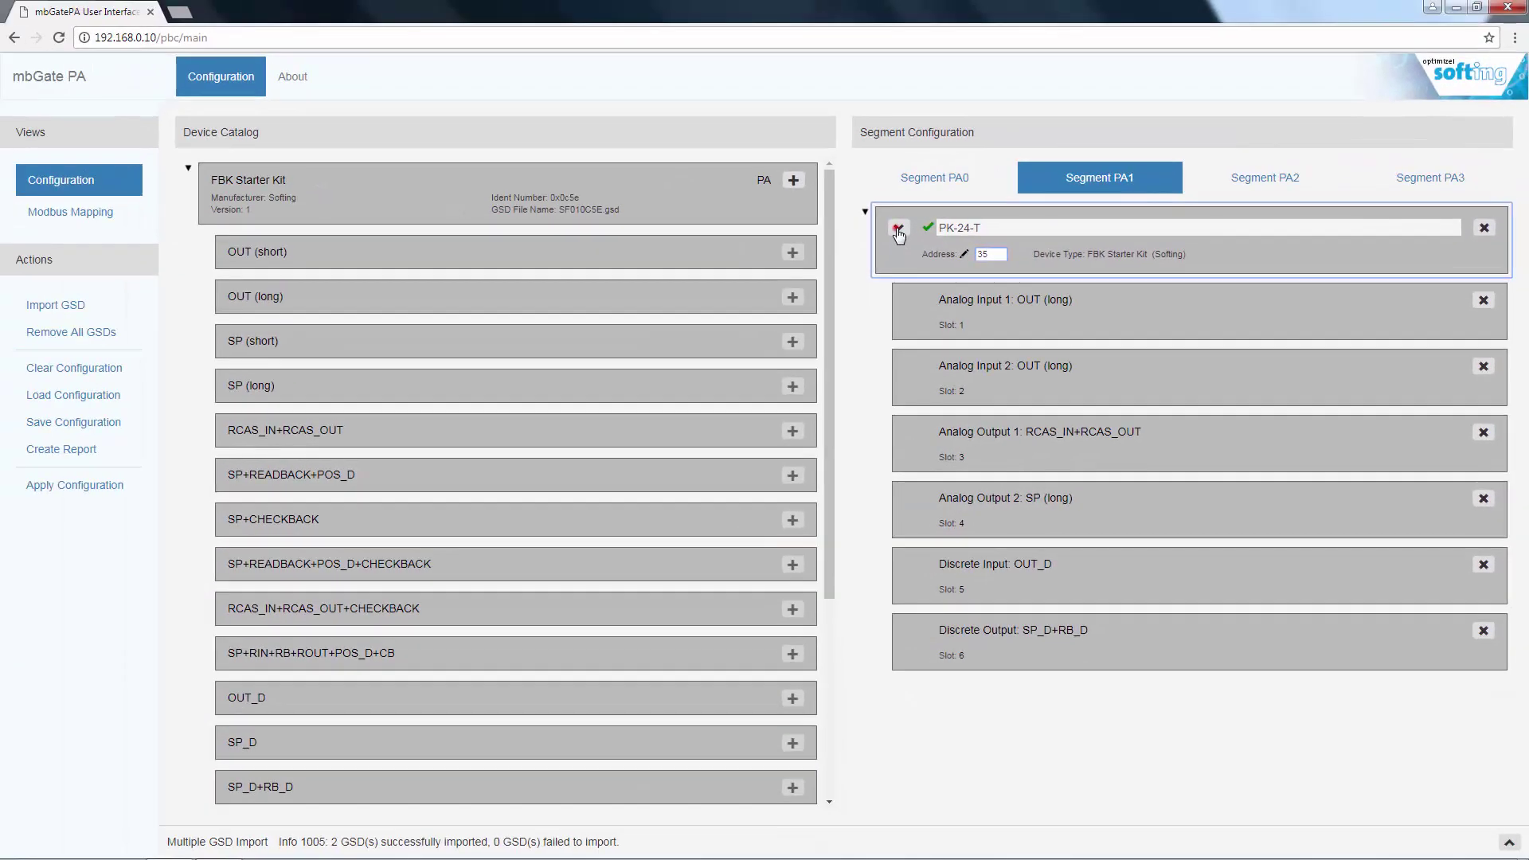
{"action": "left_click", "coordinate": [700, 134]}
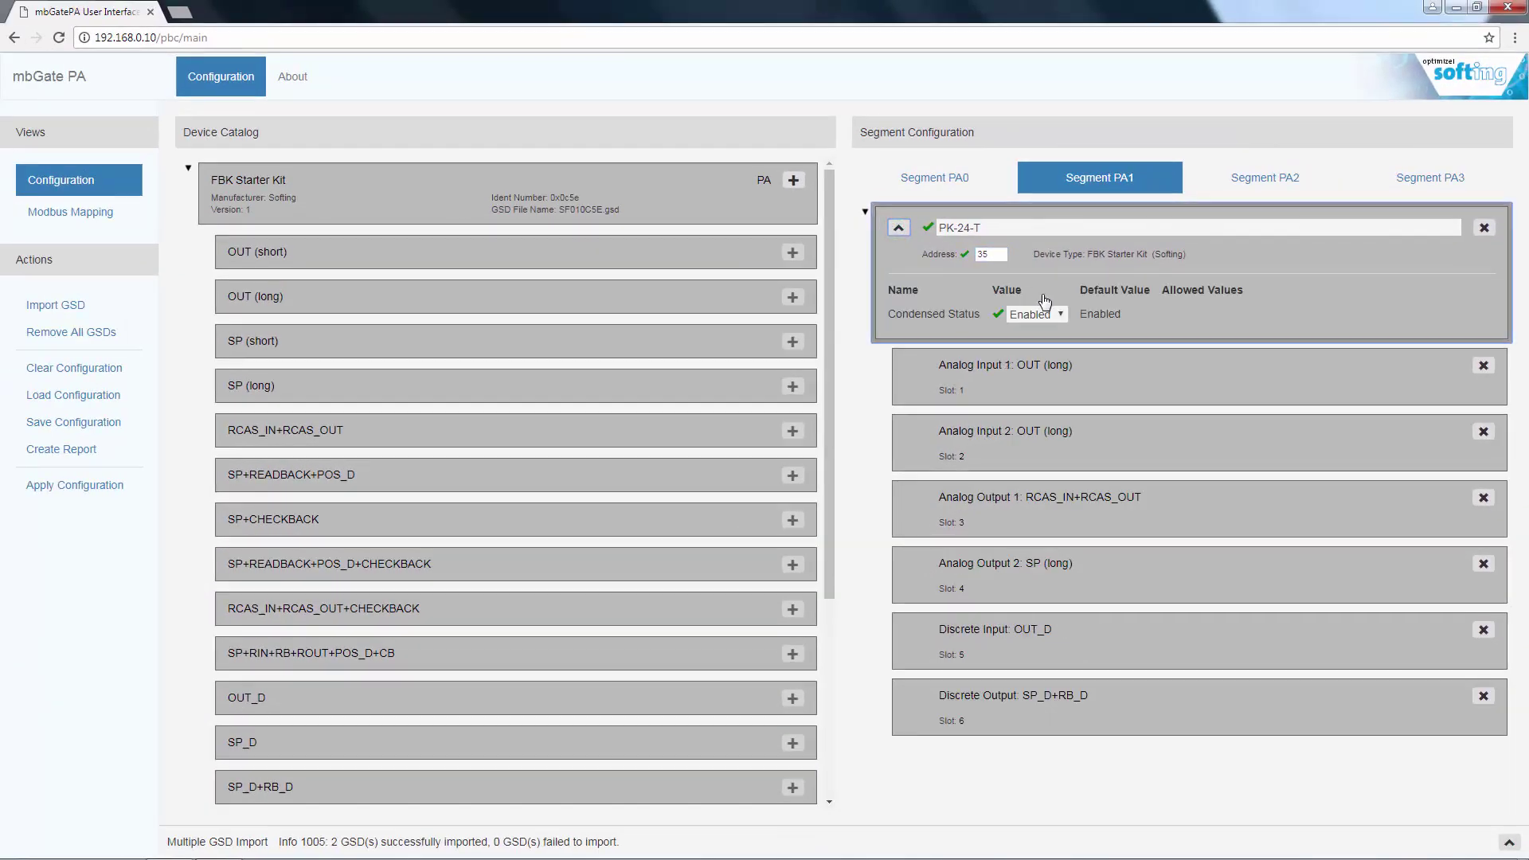
{"action": "left_click", "coordinate": [1060, 315]}
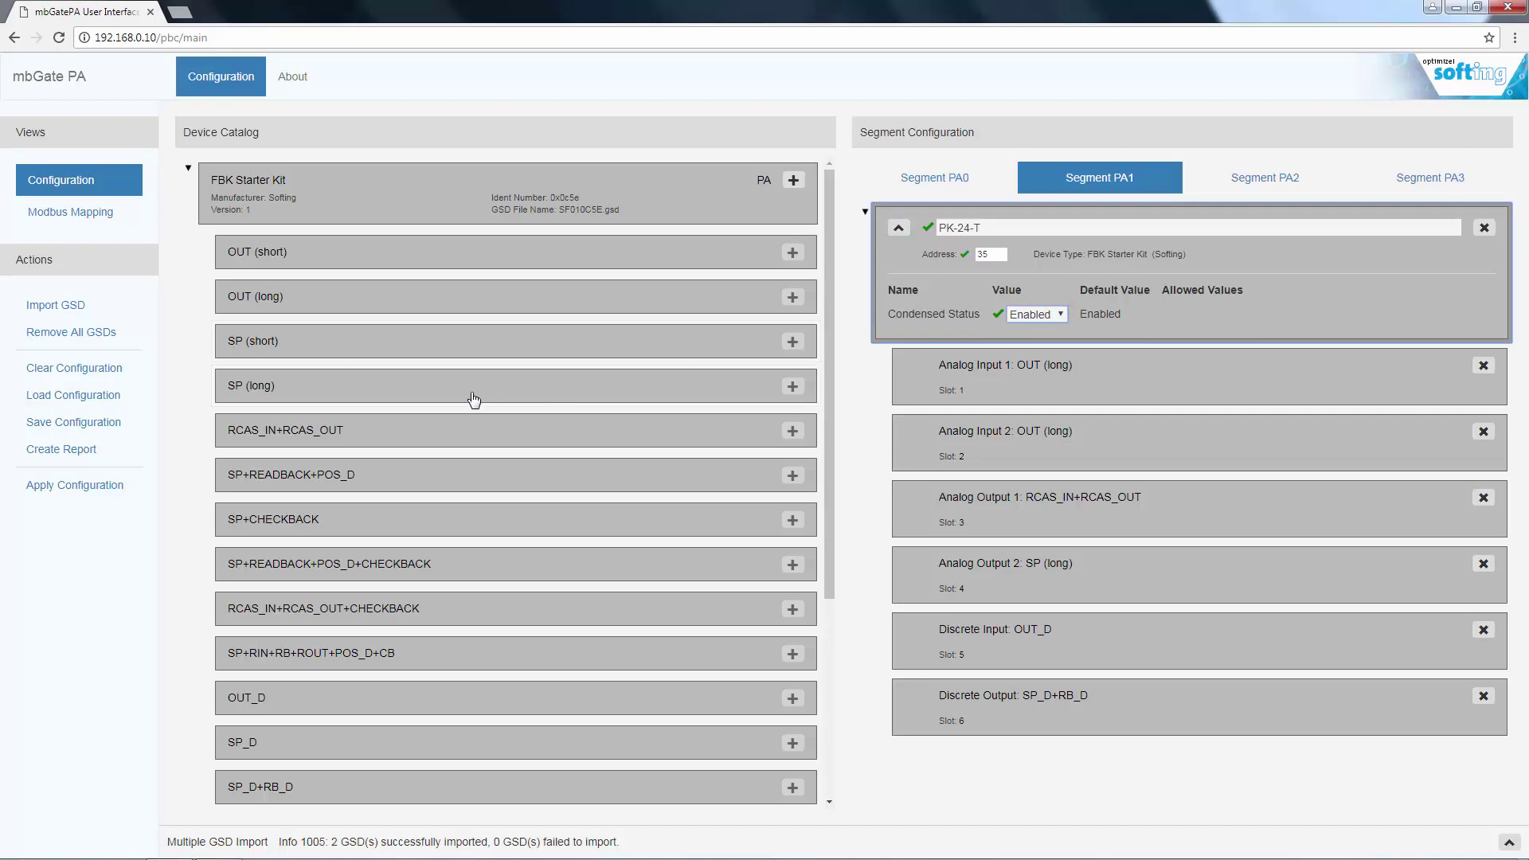
- Save mbGatePaCfg.json into a newly created Desktop folder named mbGatePA
{"action": "left_click", "coordinate": [97, 422]}
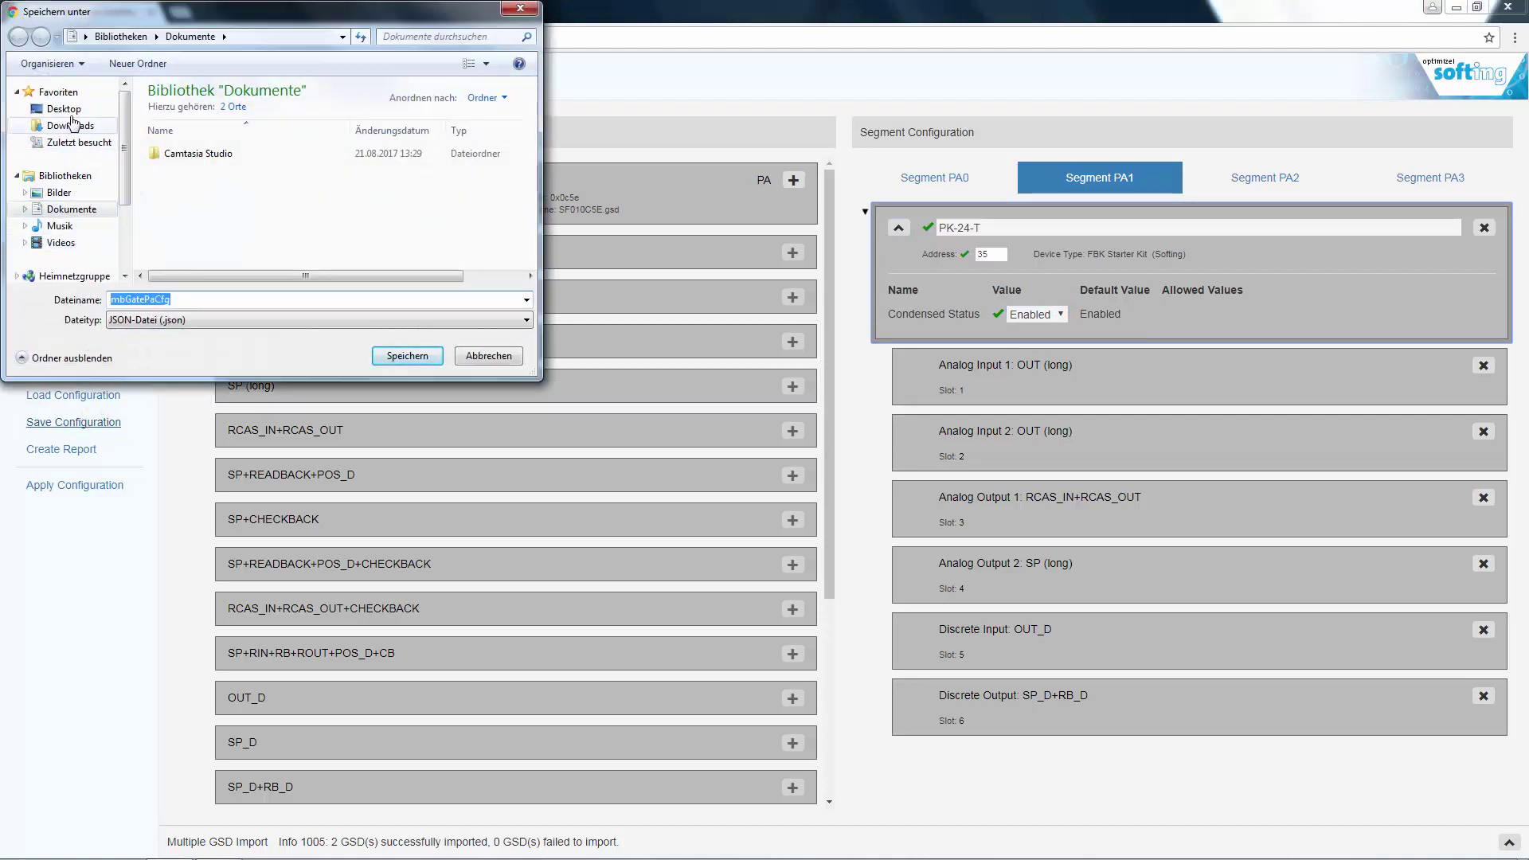
{"action": "left_click", "coordinate": [63, 108]}
{"action": "right_click", "coordinate": [387, 230]}
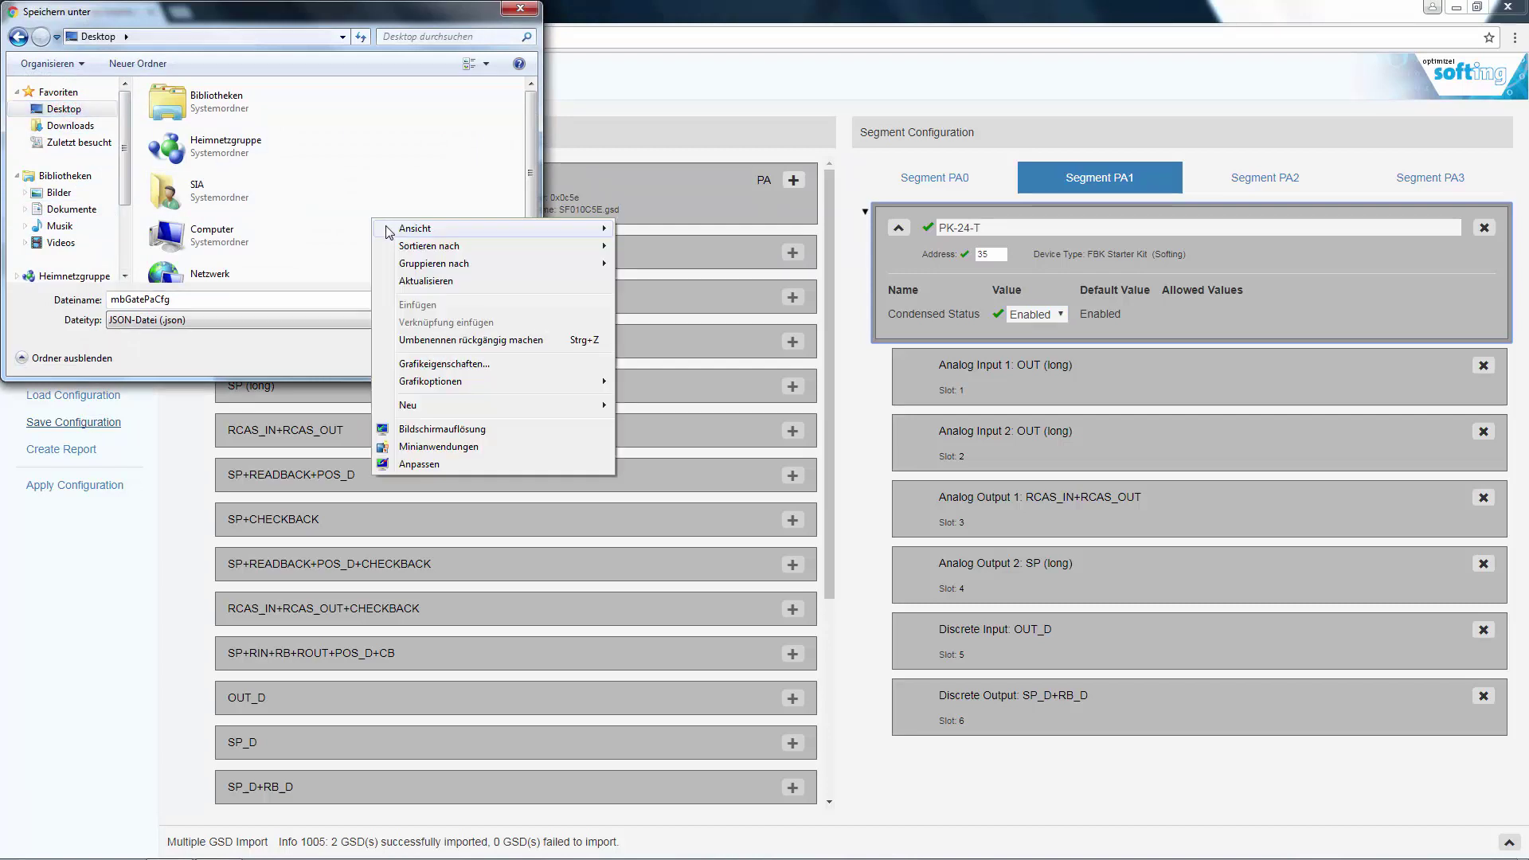
{"action": "mouse_move", "coordinate": [498, 406]}
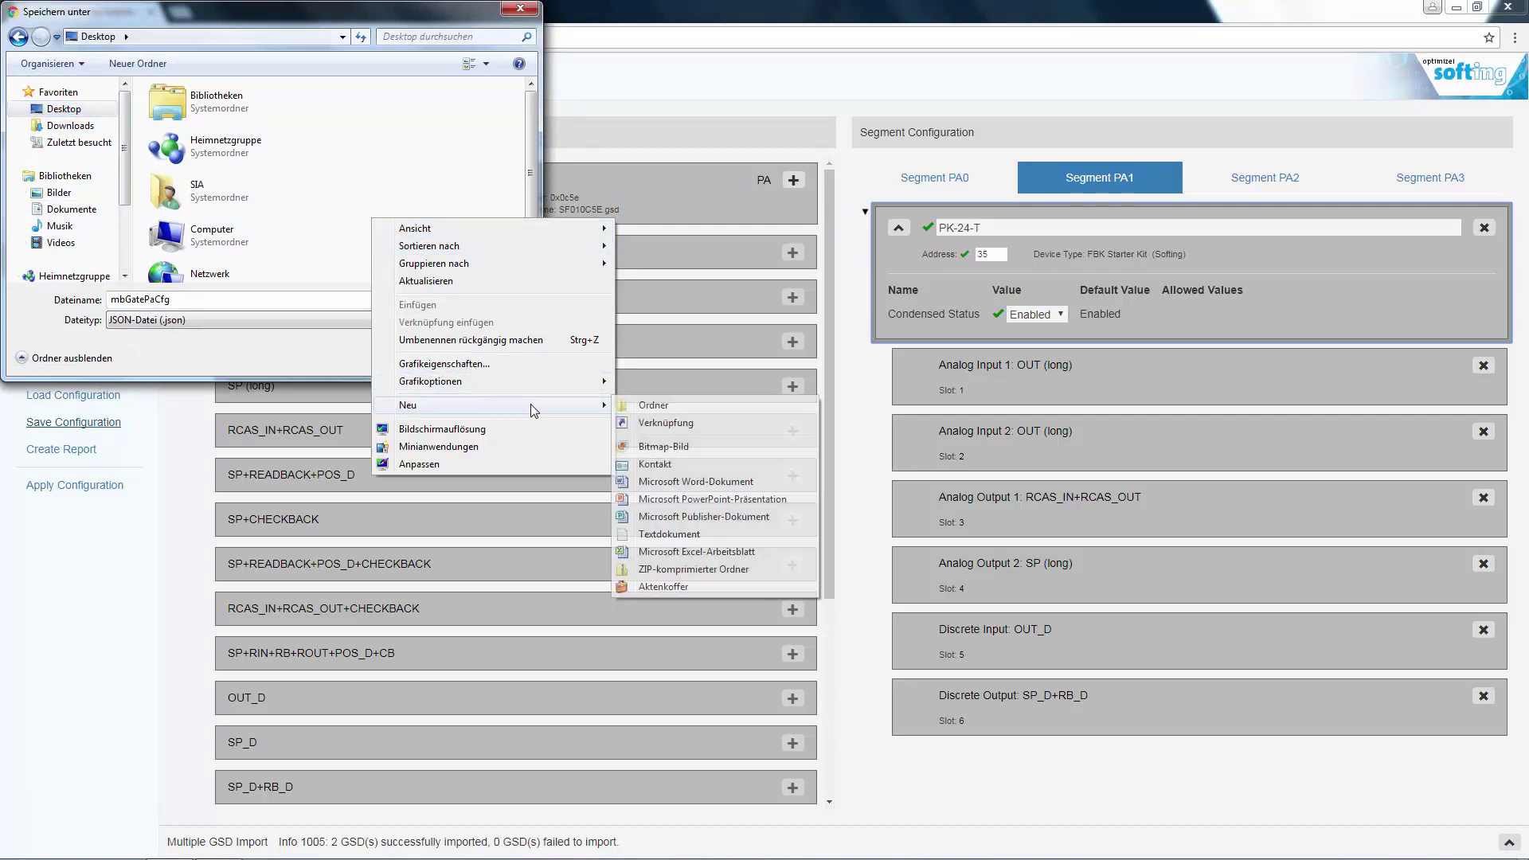
{"action": "left_click", "coordinate": [653, 405]}
{"action": "type", "text": "mbG"}
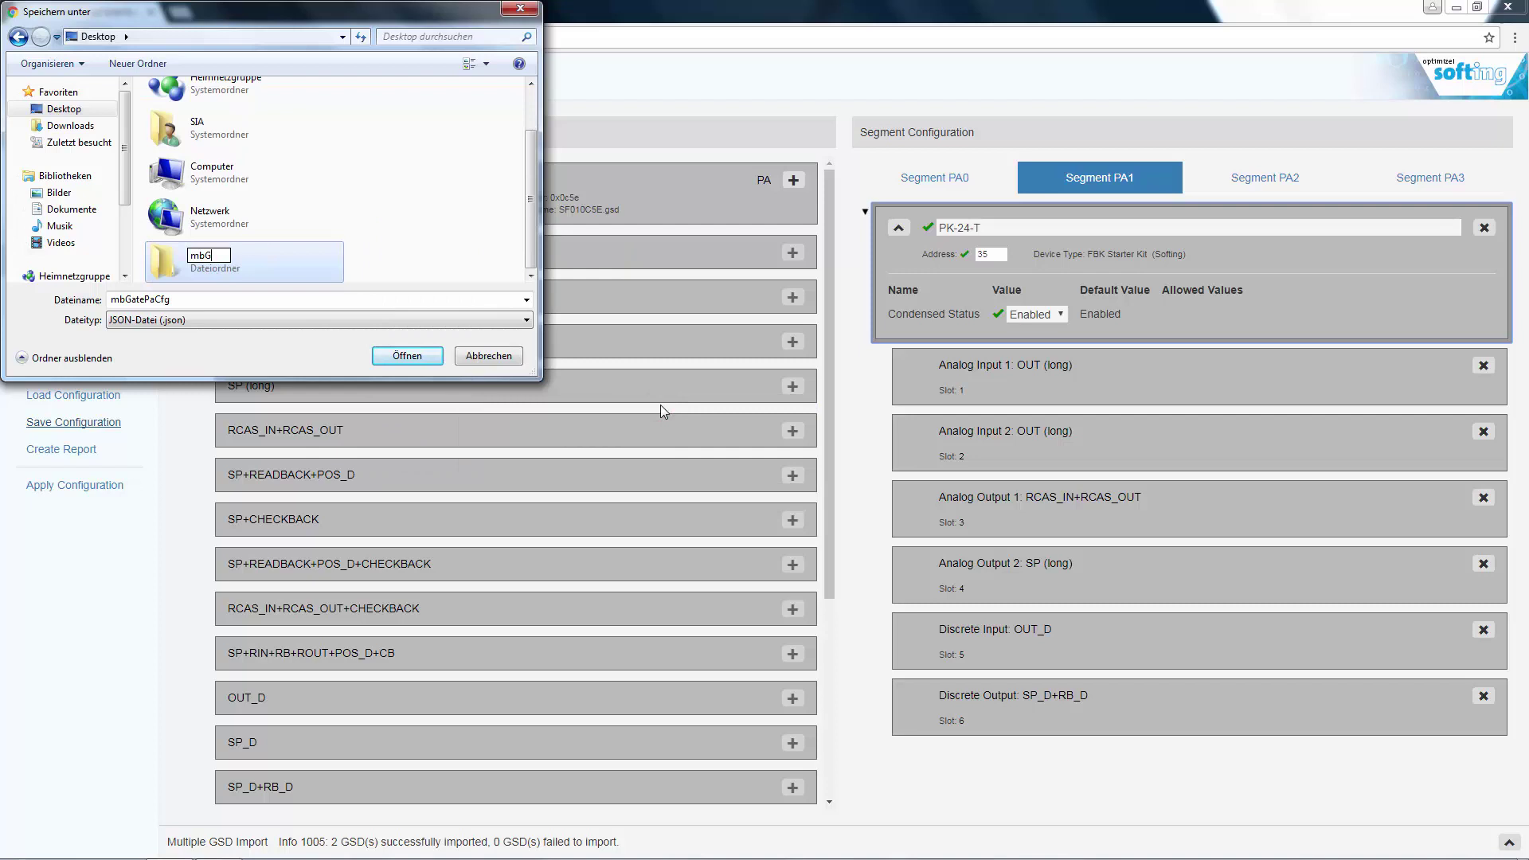
{"action": "type", "text": "atePA"}
{"action": "key", "text": "Return"}
{"action": "key", "text": "Return"}
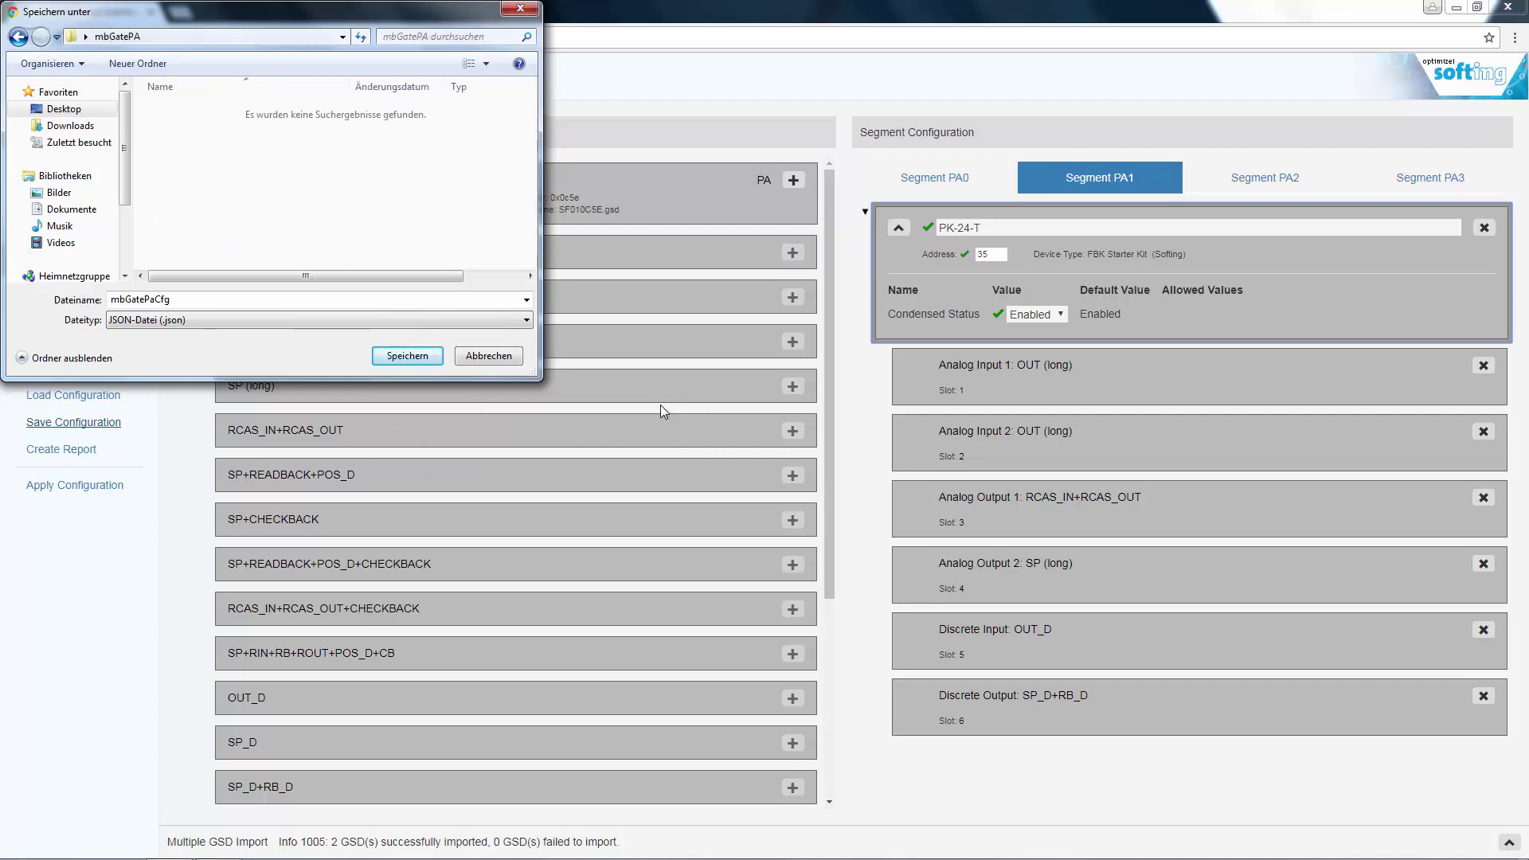
{"action": "left_click", "coordinate": [424, 360]}
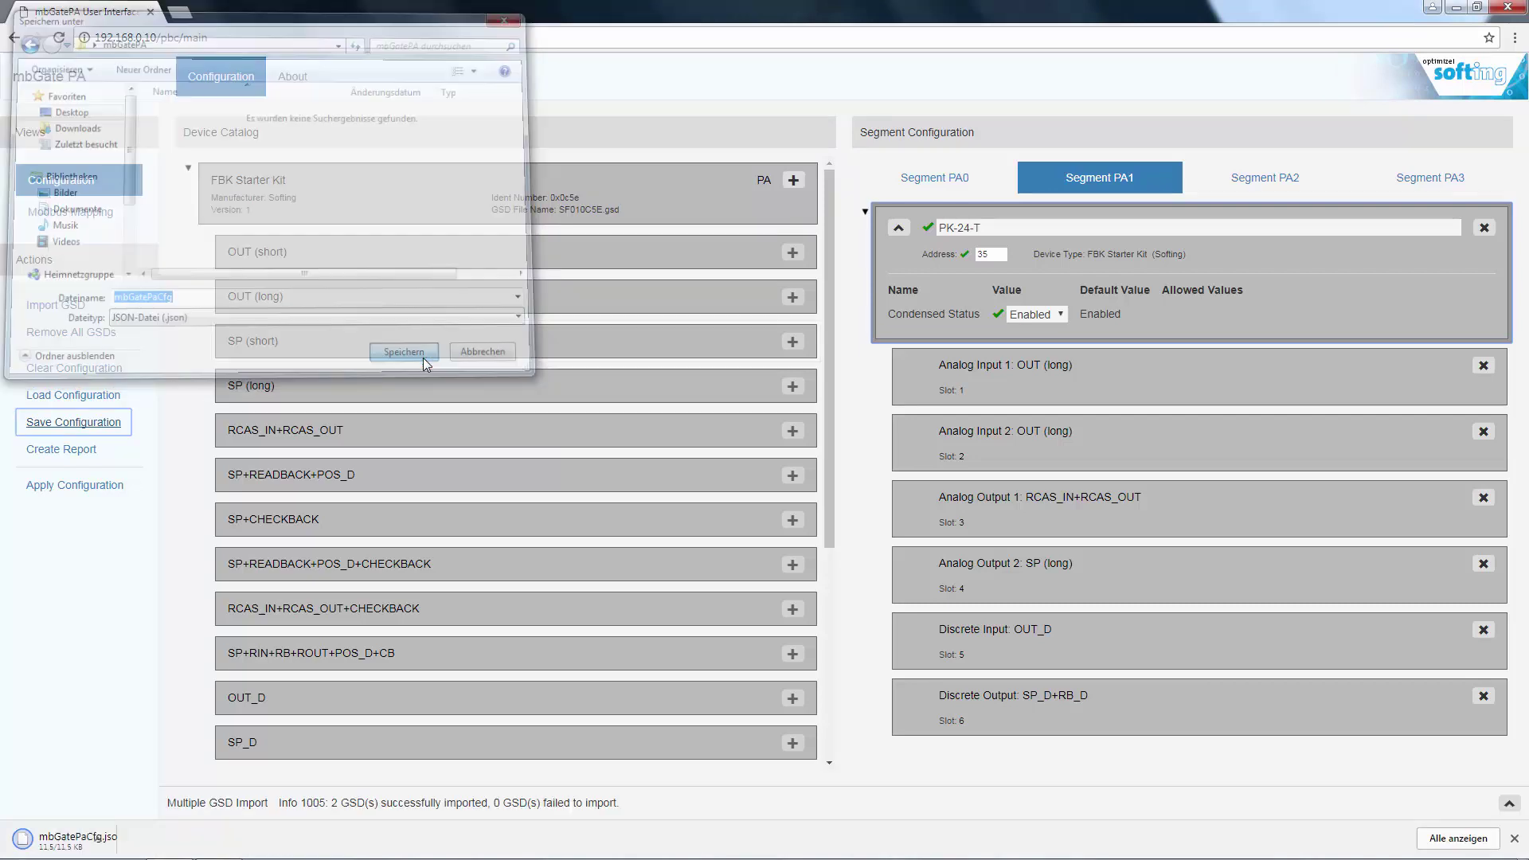
- Apply and confirm the configuration, then expand the message log showing code 1019 success
{"action": "left_click", "coordinate": [86, 485]}
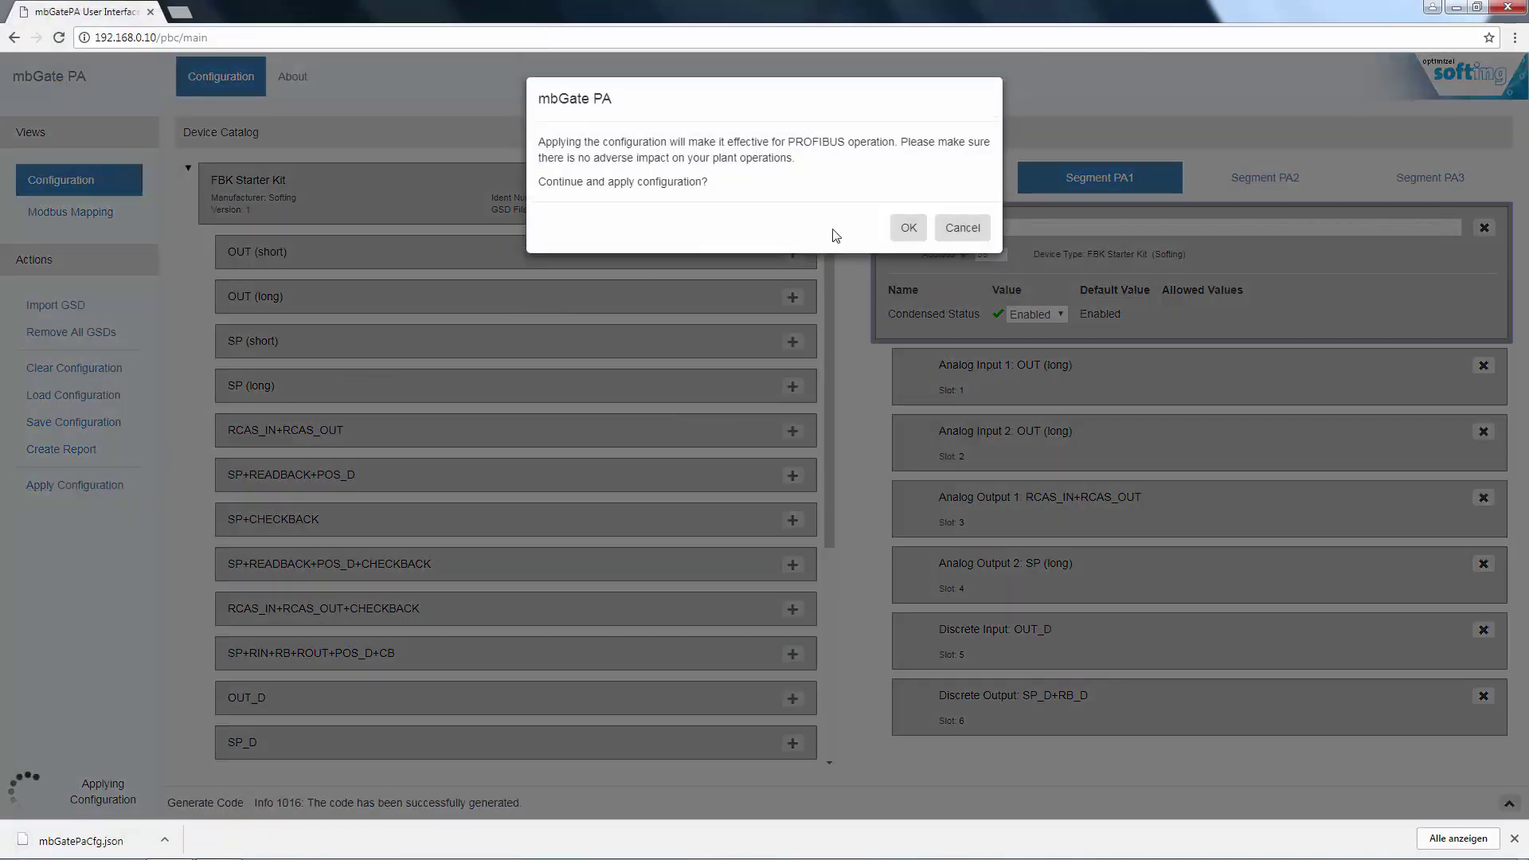
{"action": "left_click", "coordinate": [908, 228]}
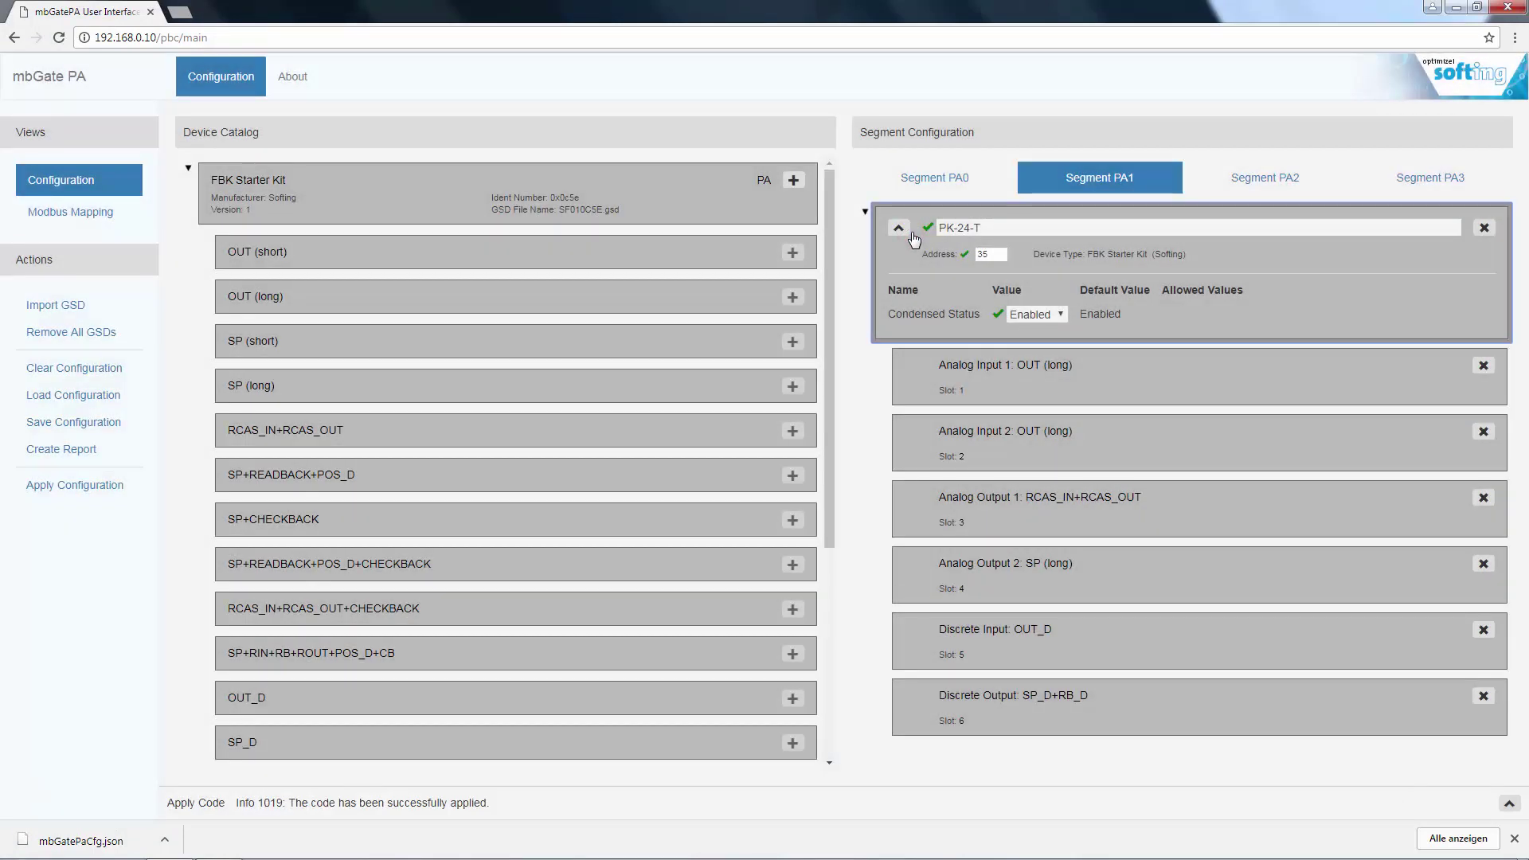
{"action": "left_click", "coordinate": [1508, 803]}
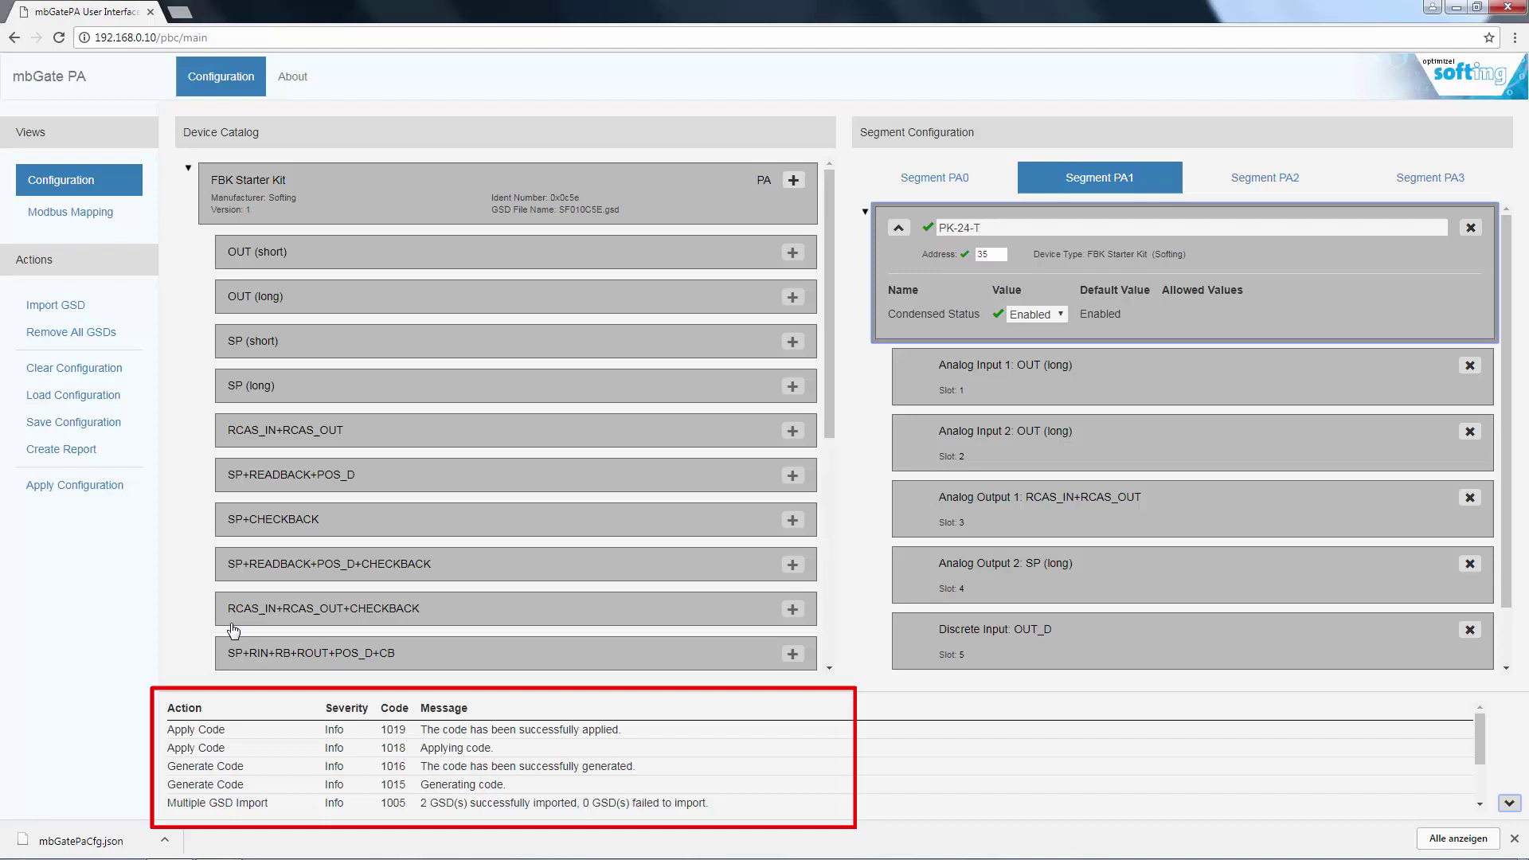
- Save the configuration report as mbGatePaReport.html in the Desktop mbGatePA folder
{"action": "left_click", "coordinate": [67, 450]}
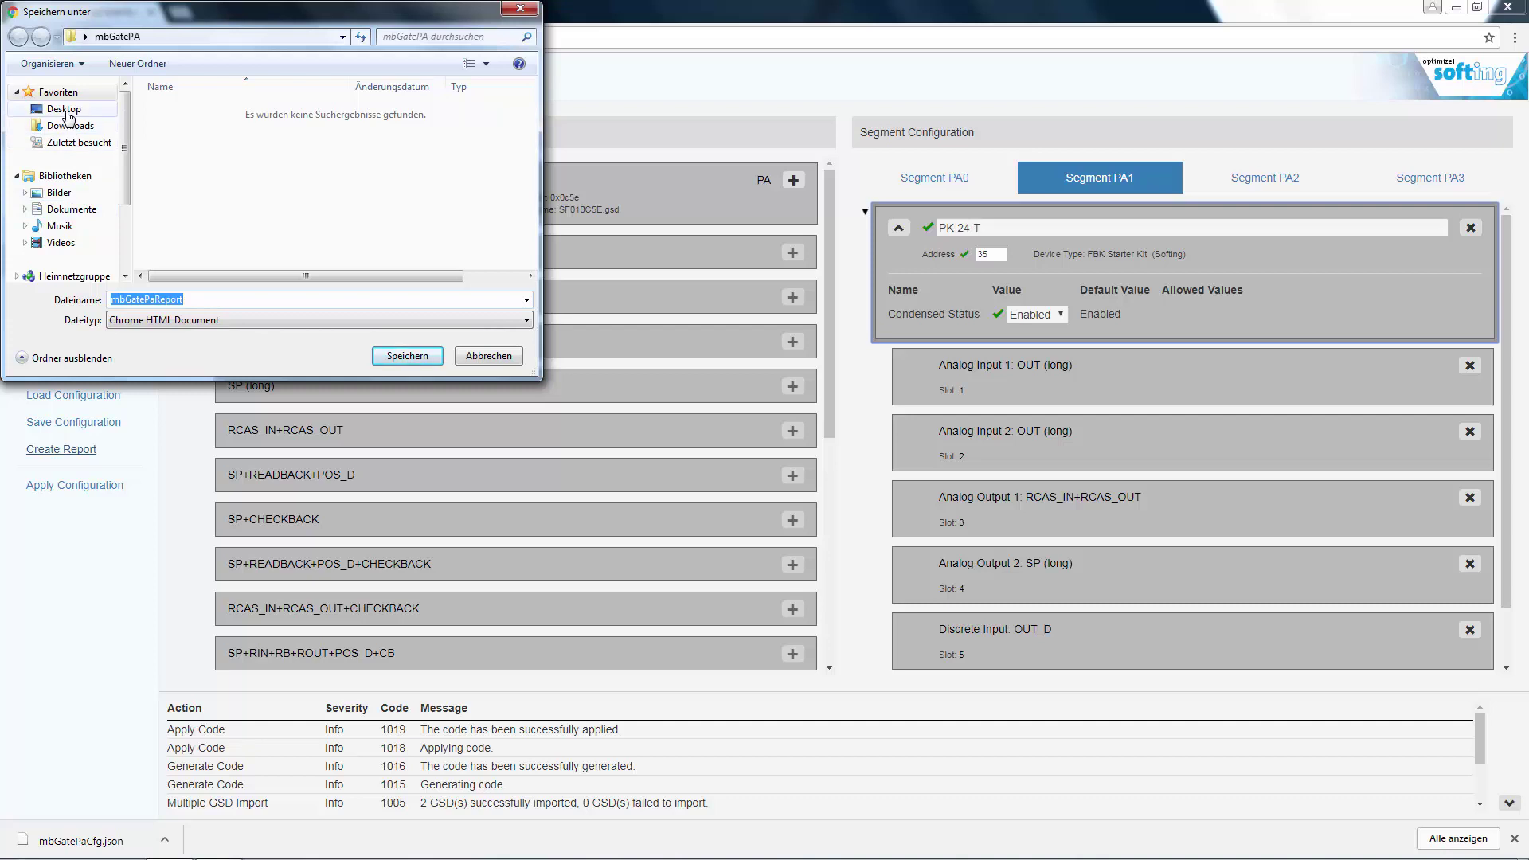
{"action": "left_click", "coordinate": [64, 109]}
{"action": "left_click", "coordinate": [351, 204]}
{"action": "scroll", "coordinate": [343, 209], "scroll_direction": "down", "scroll_amount": 2}
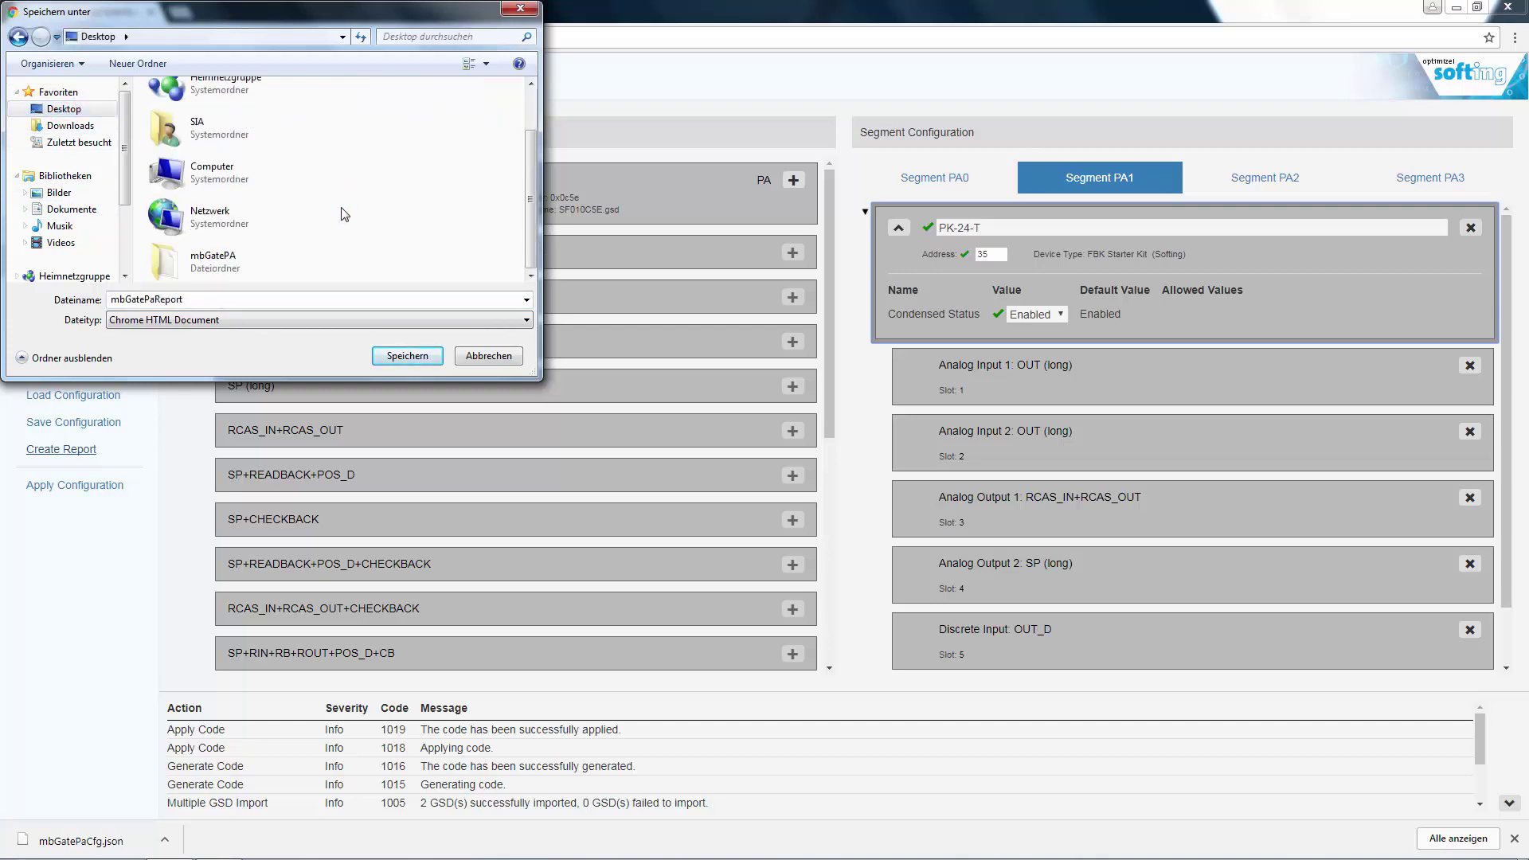
{"action": "left_click", "coordinate": [204, 268]}
{"action": "double_click", "coordinate": [205, 268]}
{"action": "left_click", "coordinate": [403, 355]}
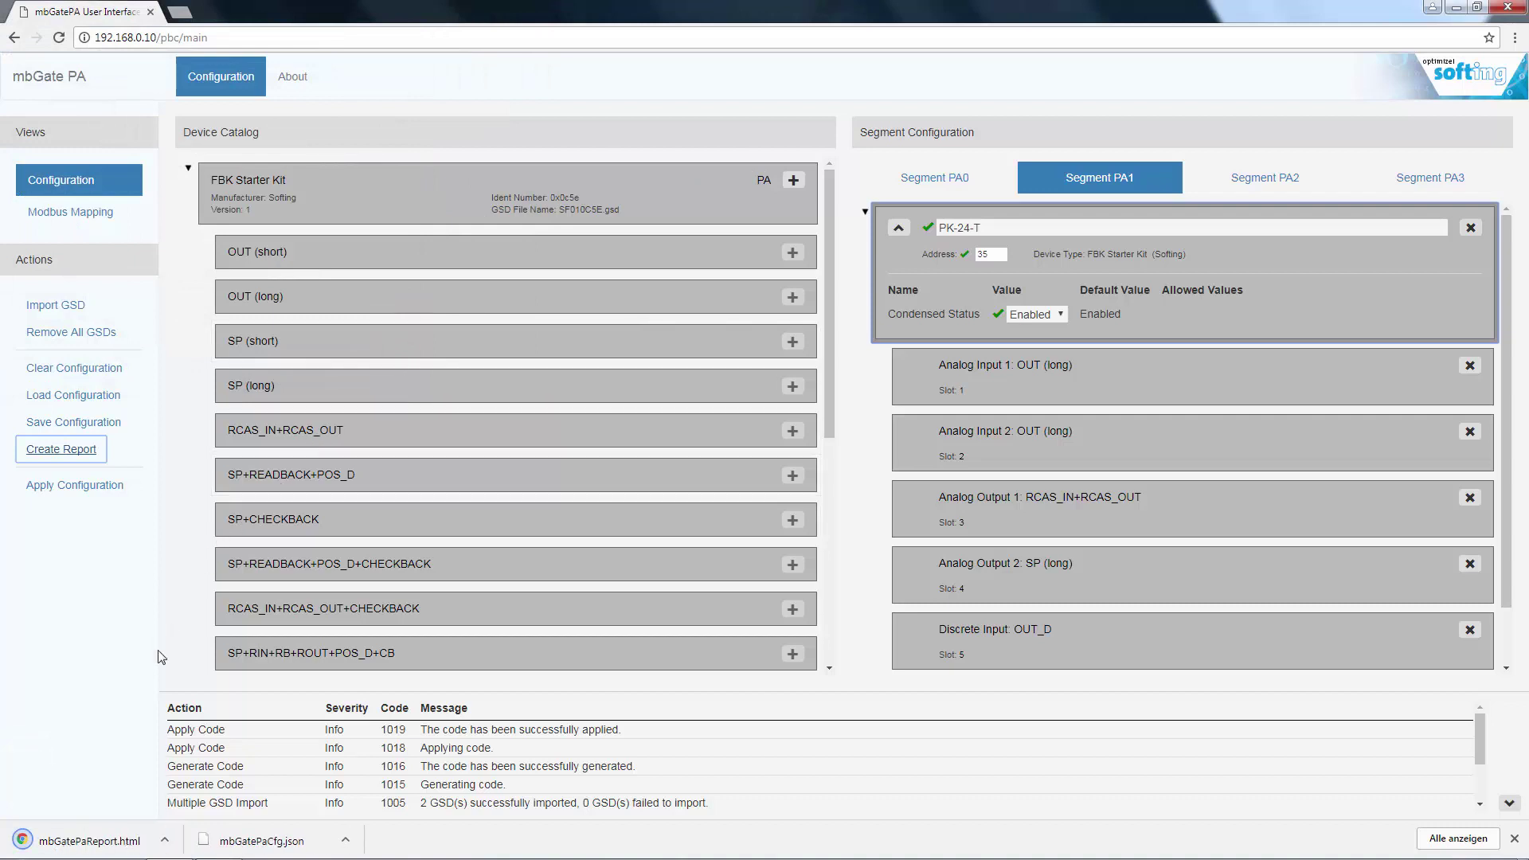
- Open mbGatePaReport.html from Chrome's download bar and scroll to PK-24-T's slot details
{"action": "left_click", "coordinate": [115, 841]}
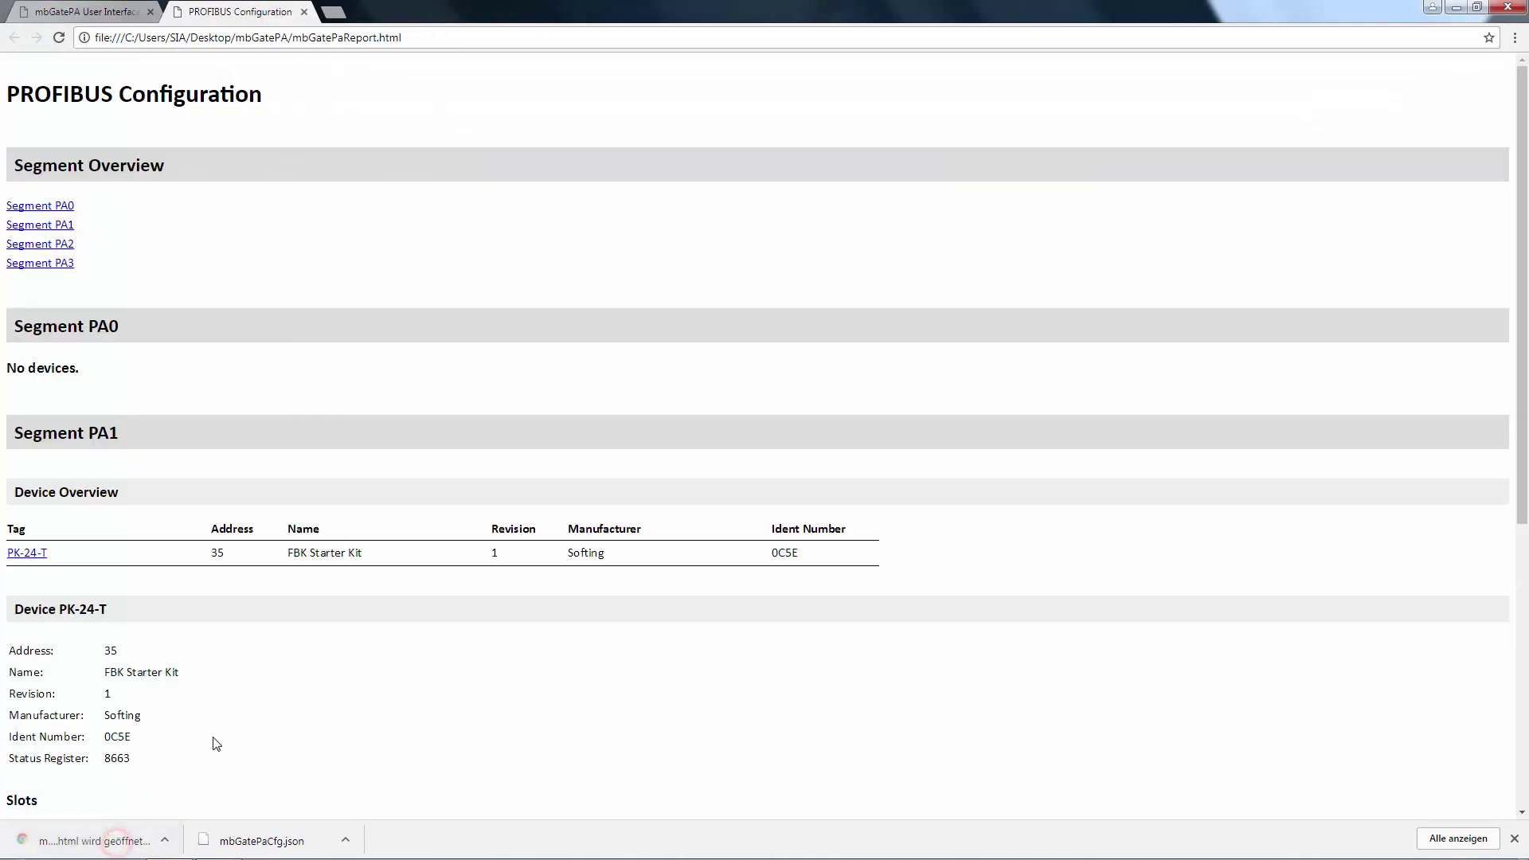
{"action": "scroll", "coordinate": [309, 437], "scroll_direction": "down", "scroll_amount": 3}
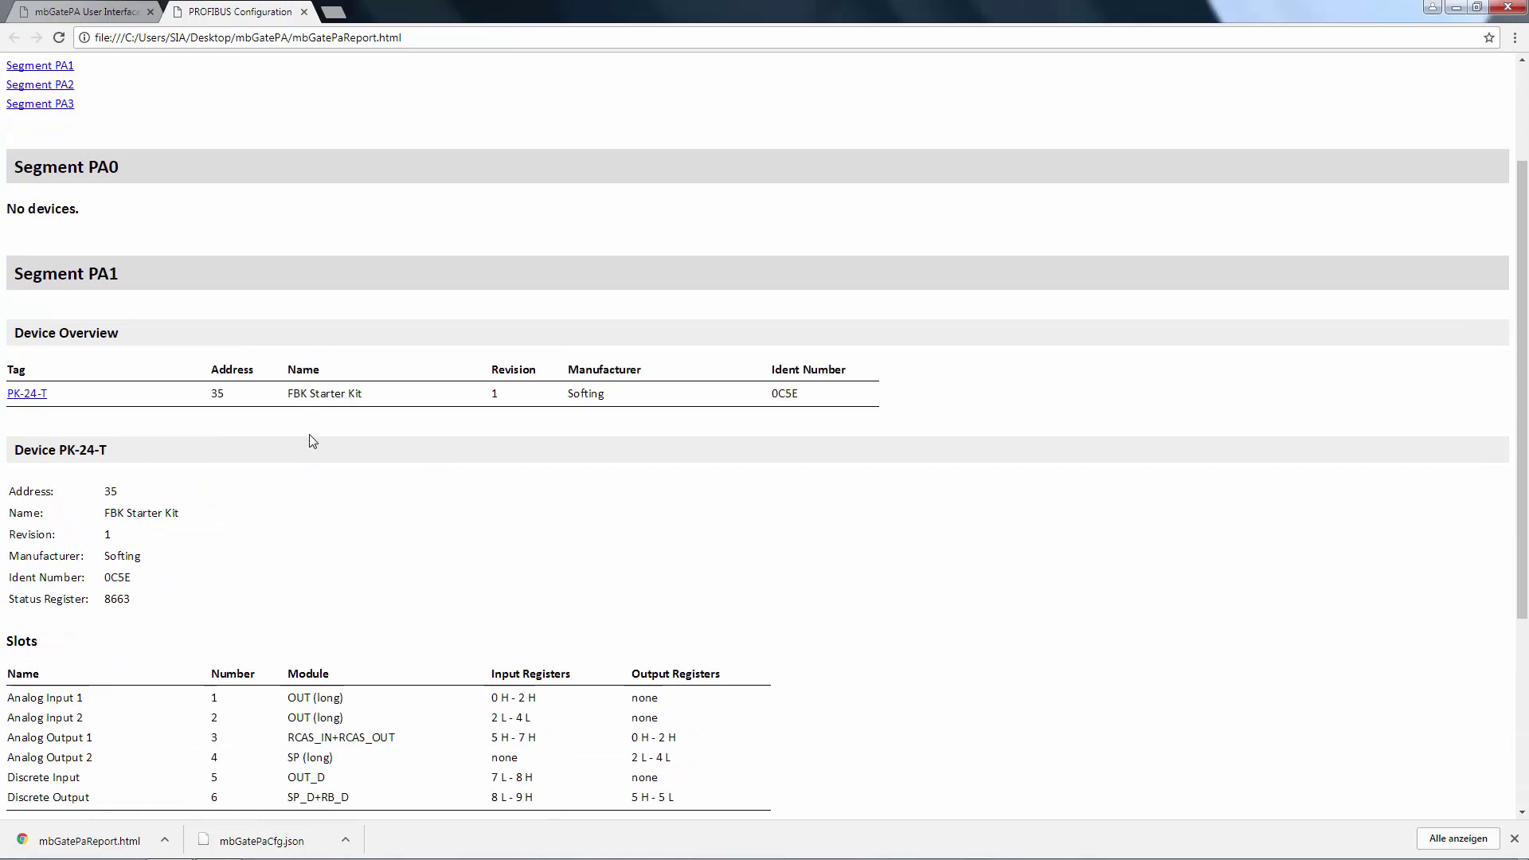